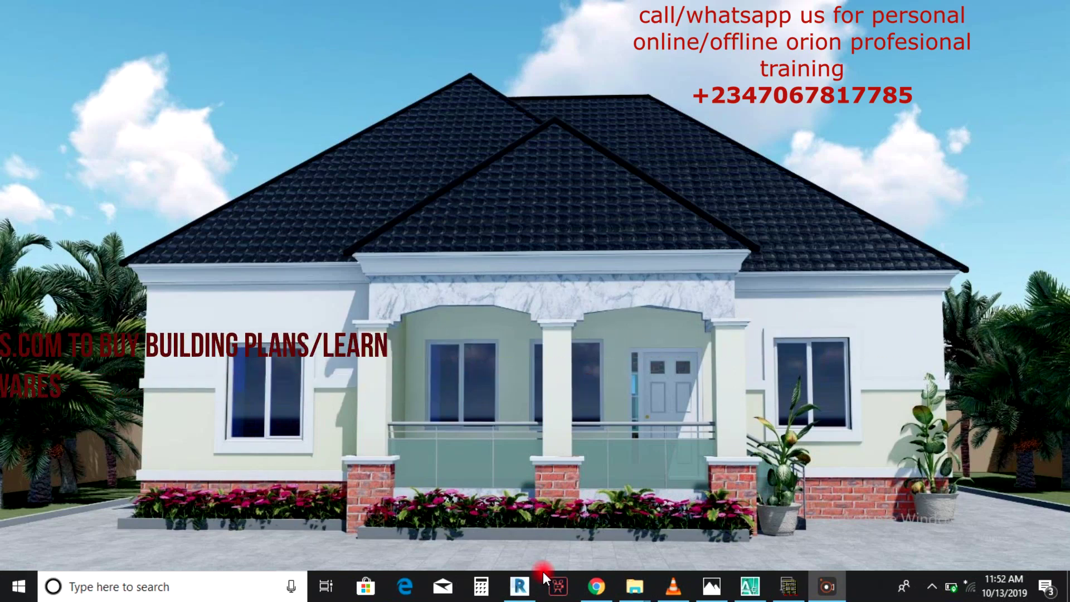
# Bring up the GATEHOUSE project and show the ground storey St00 column plan
pyautogui.hotkey('alt', 'Tab')
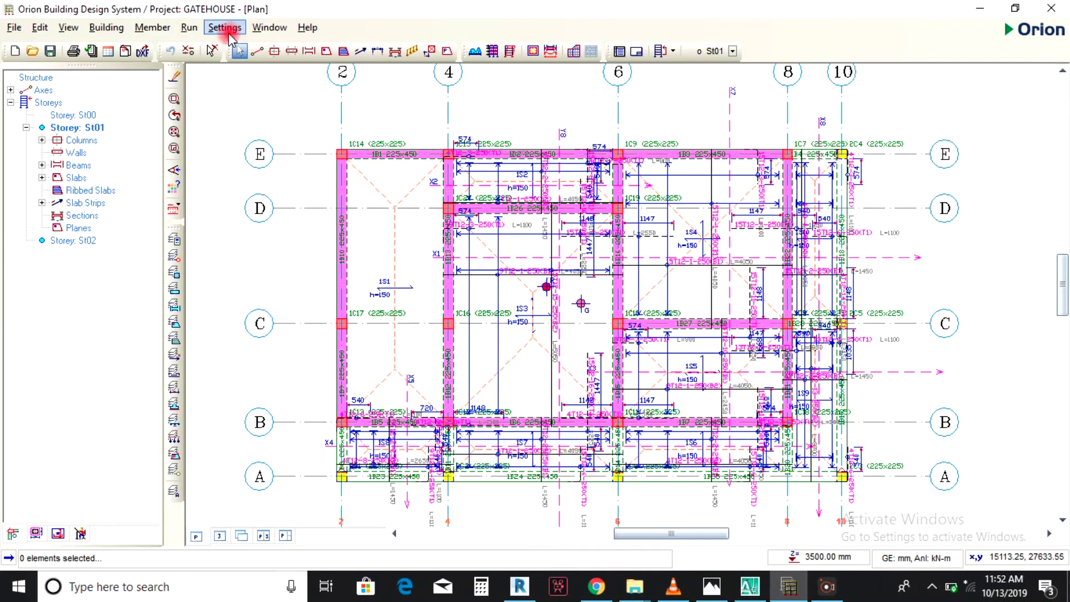
pyautogui.click(73, 115)
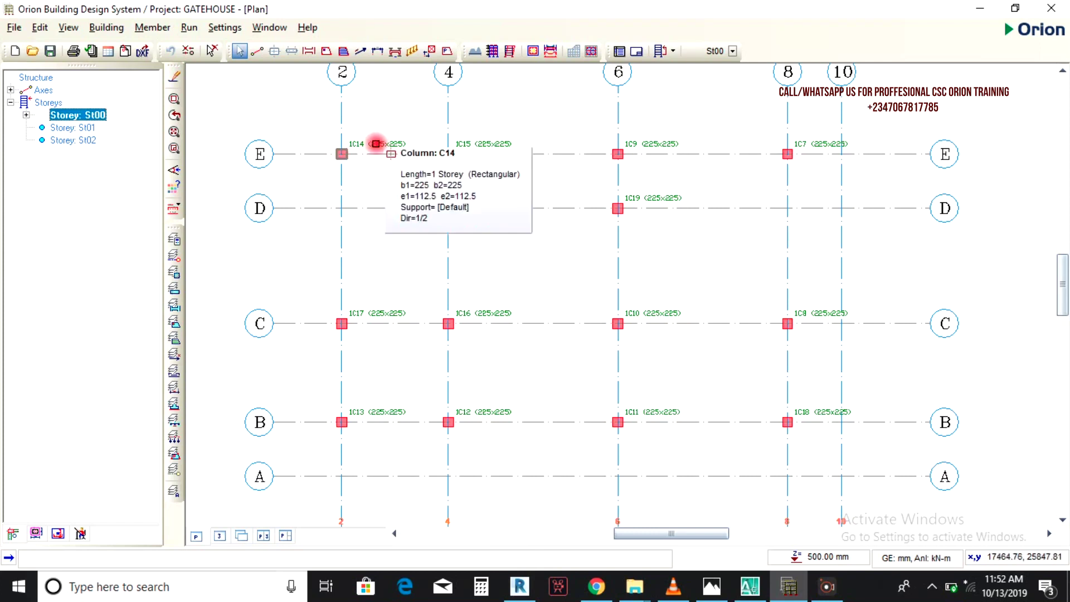
# Place a calculated square 1000×1000 pad base F14 under column 1C14 at grid E/2
pyautogui.click(376, 144)
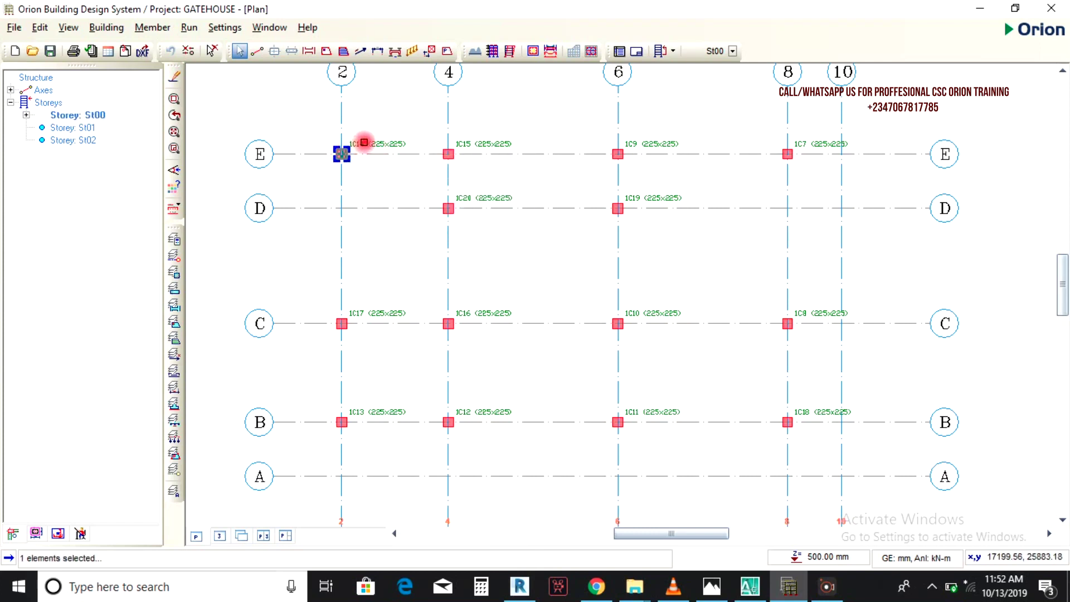
pyautogui.rightClick(365, 141)
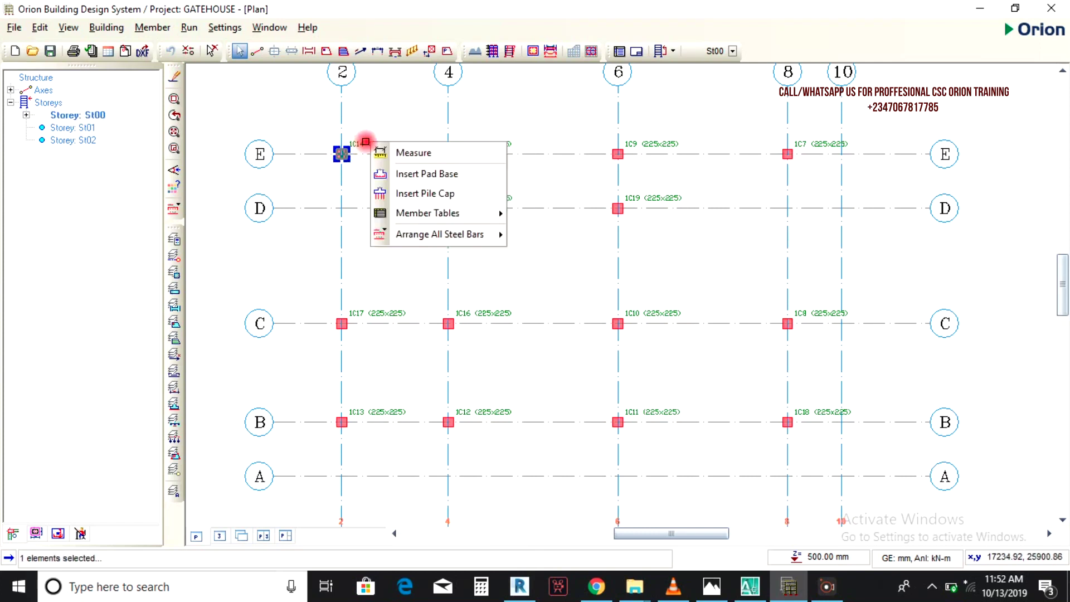
pyautogui.click(393, 173)
pyautogui.click(326, 185)
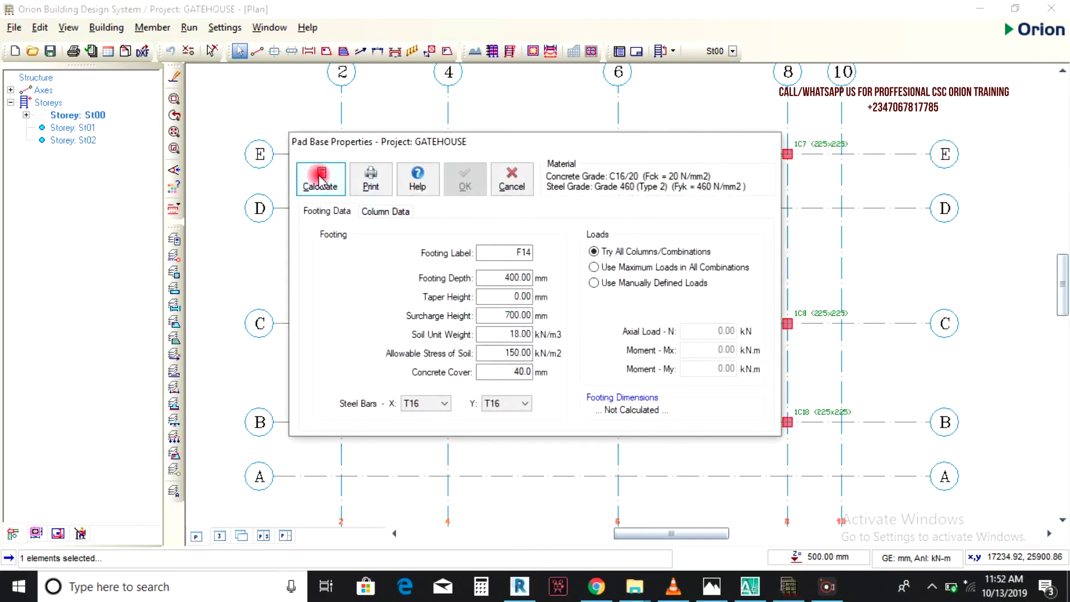
pyautogui.click(321, 257)
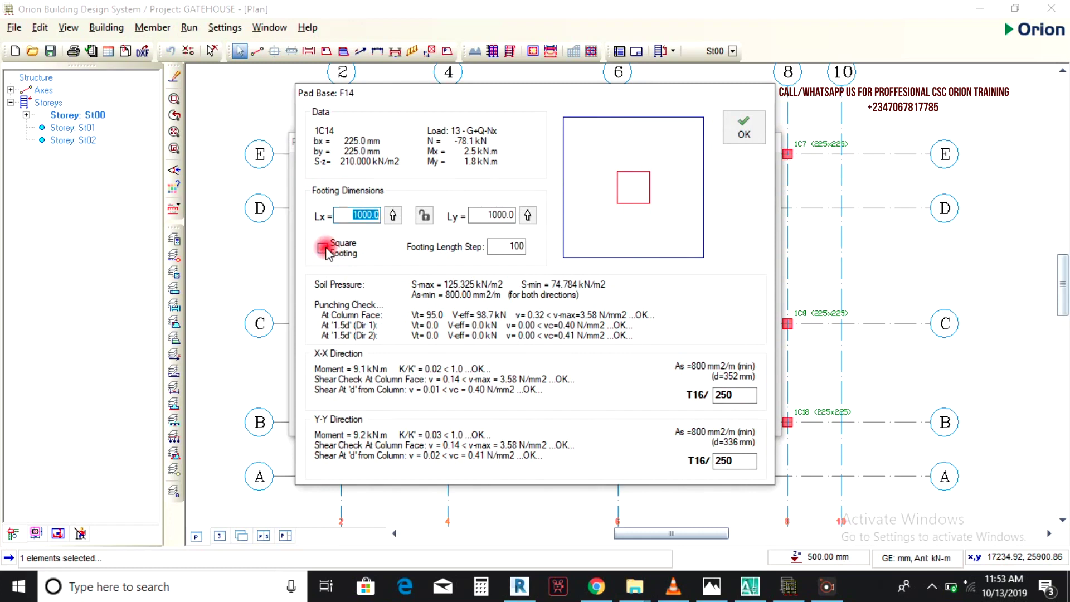
pyautogui.click(741, 140)
pyautogui.click(466, 180)
# Place a calculated square 1000×1000 pad base F15 under column 1C15 at grid E/4
pyautogui.click(433, 160)
pyautogui.click(466, 151)
pyautogui.rightClick(476, 146)
pyautogui.click(486, 177)
pyautogui.click(319, 246)
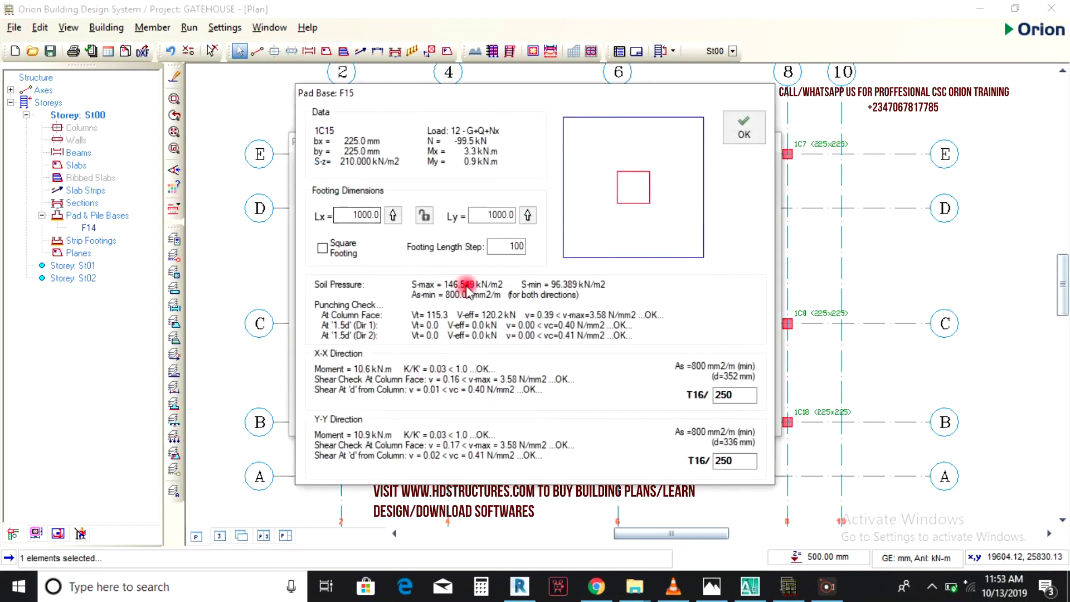
pyautogui.click(322, 247)
pyautogui.click(744, 129)
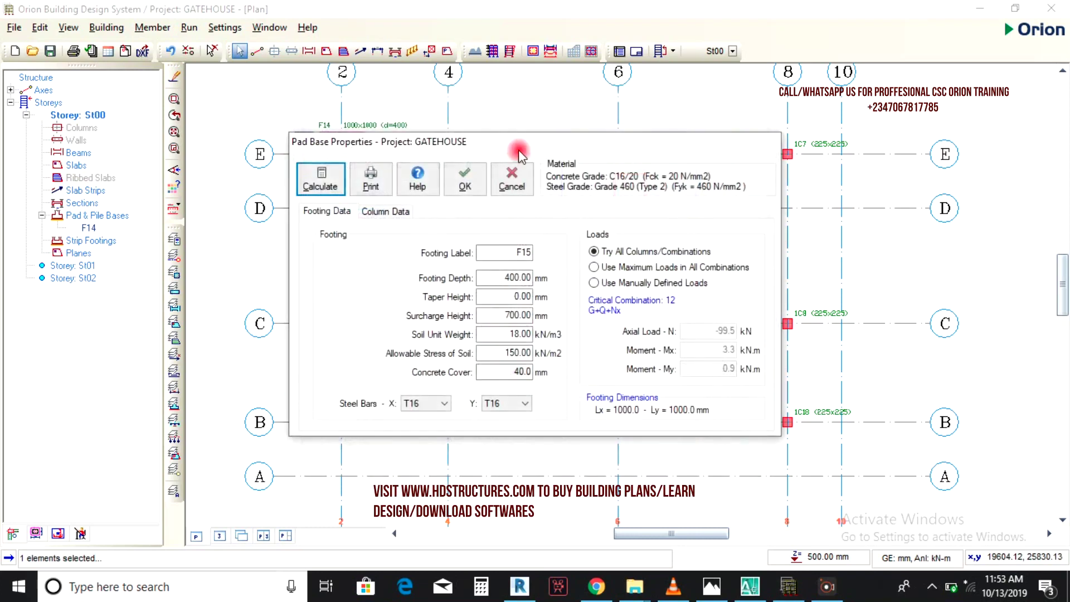
pyautogui.click(465, 178)
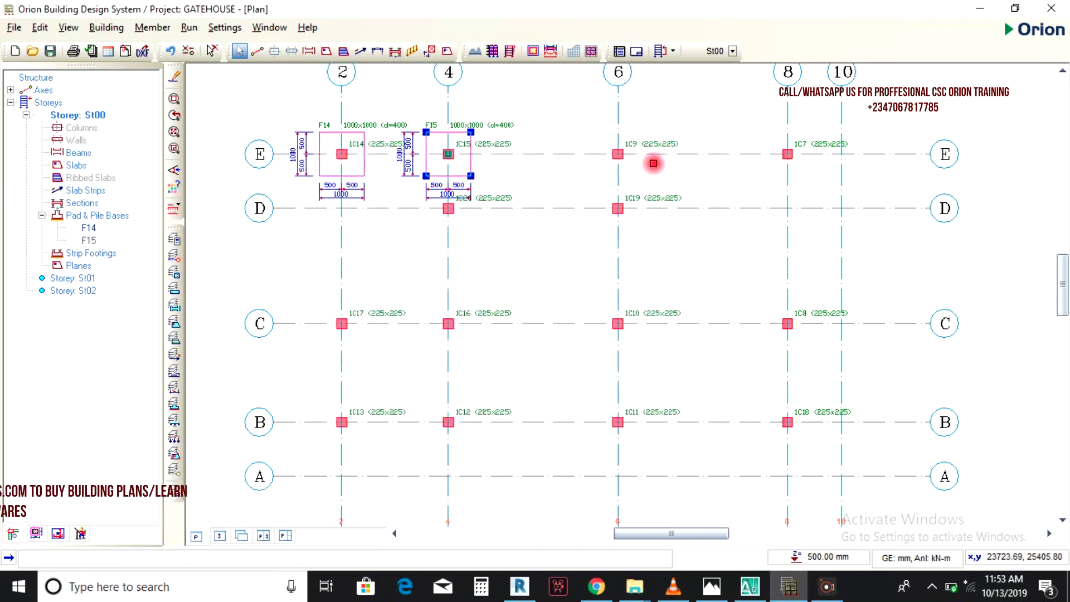
pyautogui.click(651, 143)
# Place a calculated square 1000×1000 pad base F9 under column 1C9
pyautogui.rightClick(645, 144)
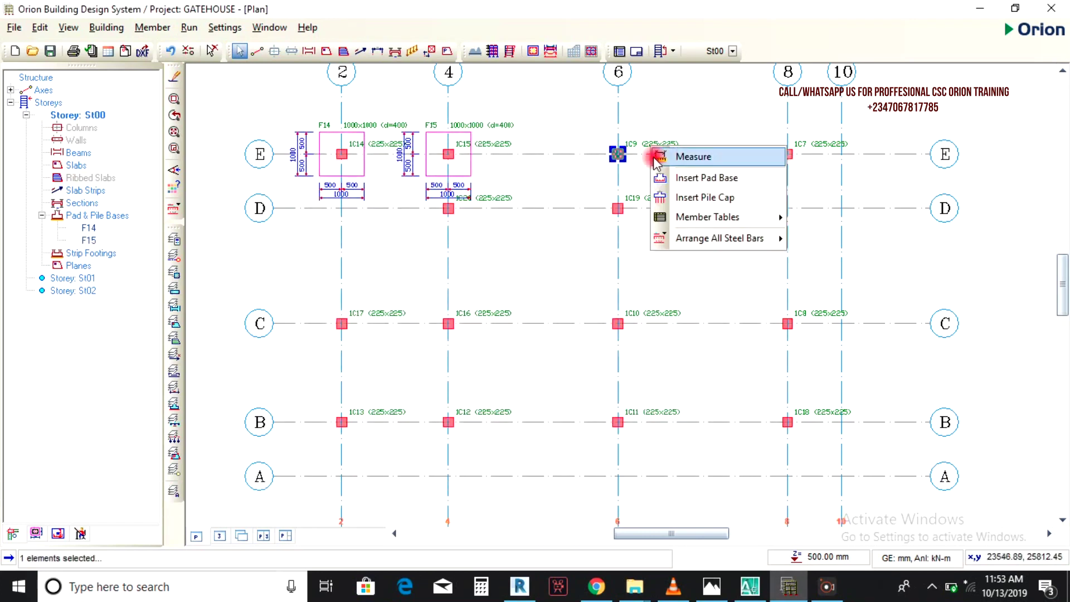
pyautogui.click(676, 175)
pyautogui.click(336, 170)
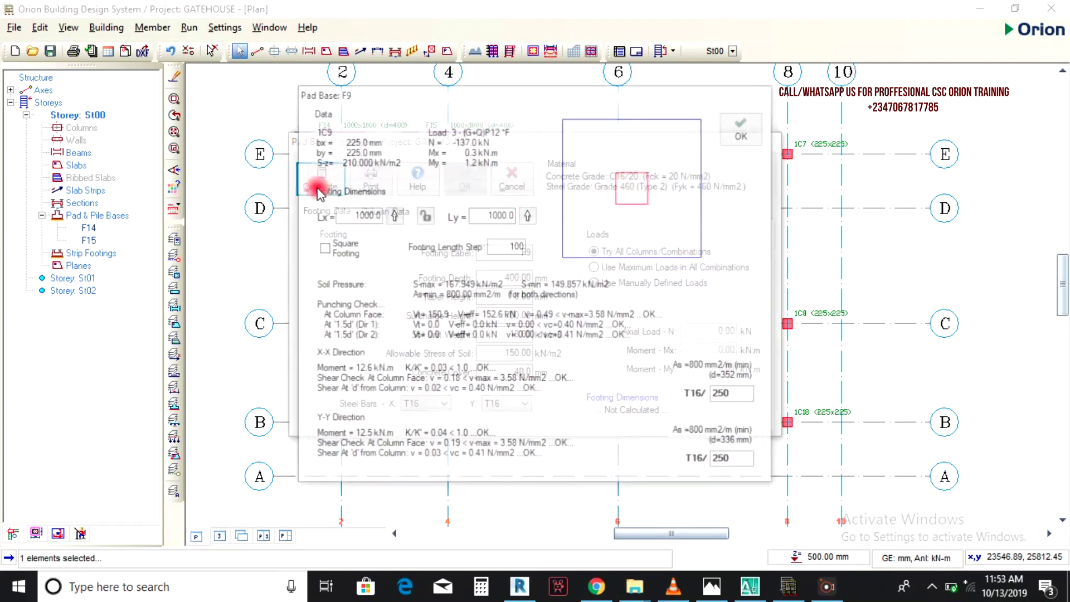
pyautogui.click(745, 126)
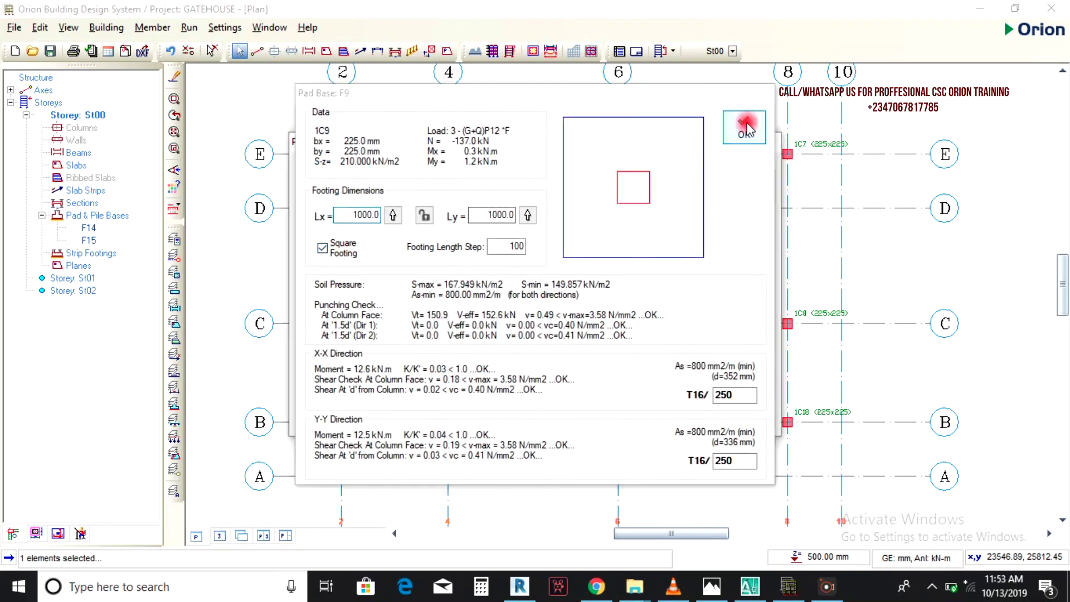
pyautogui.click(479, 177)
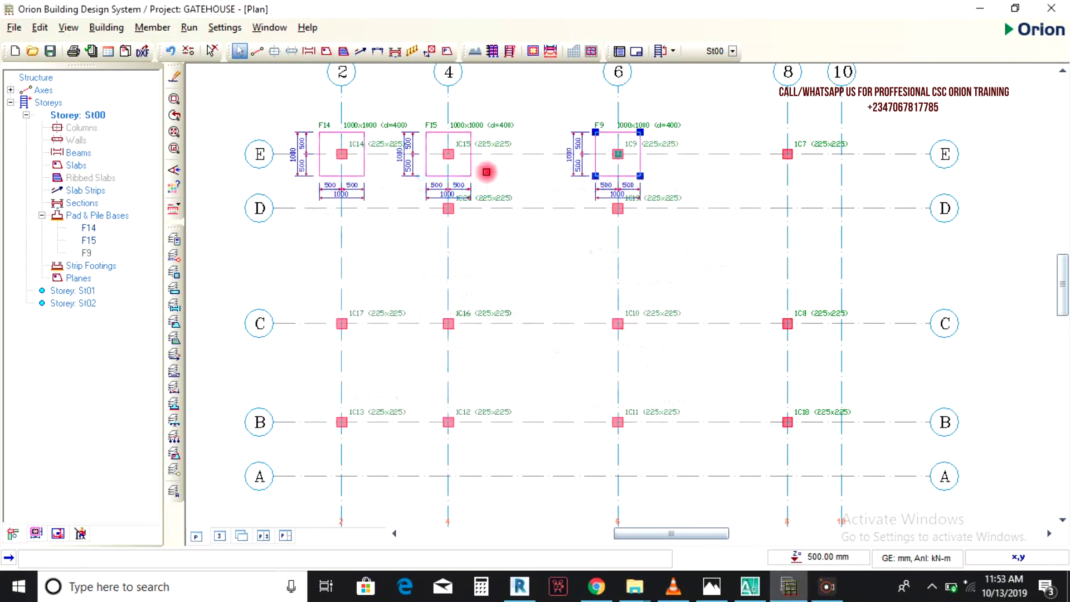
# Add a square pad base under column 1C7, enlarging Lx to 1200×1200
pyautogui.click(799, 146)
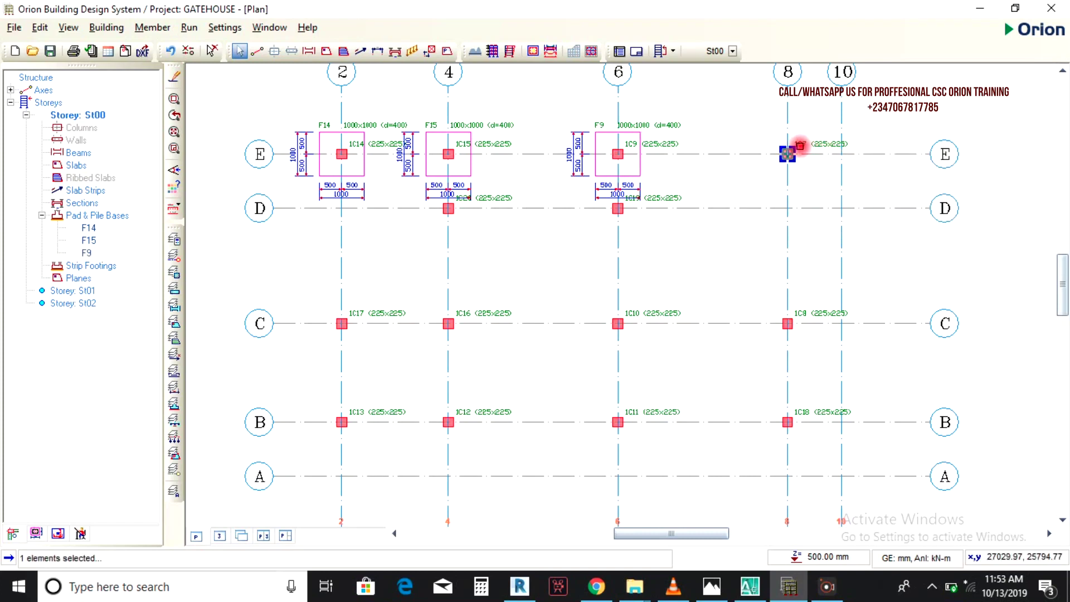
pyautogui.rightClick(799, 146)
pyautogui.click(812, 177)
pyautogui.click(333, 180)
pyautogui.click(322, 248)
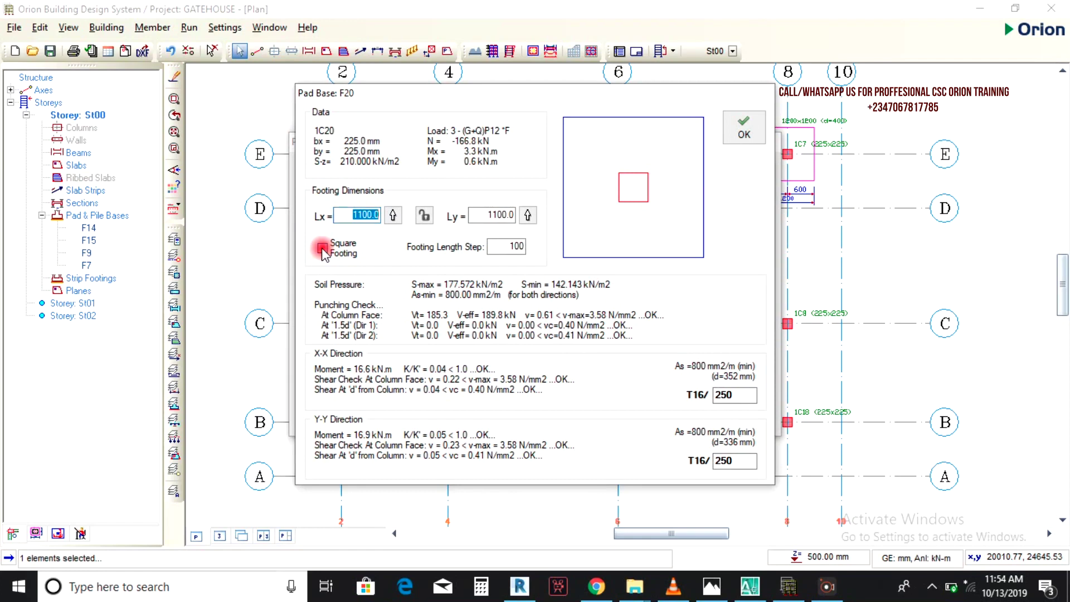
pyautogui.doubleClick(366, 210)
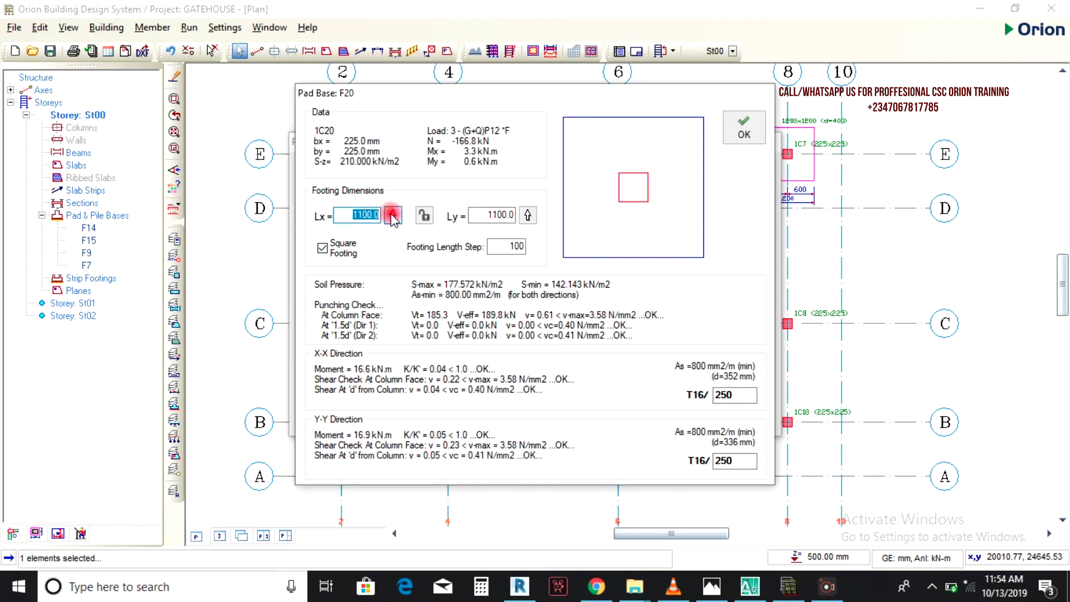
pyautogui.click(392, 215)
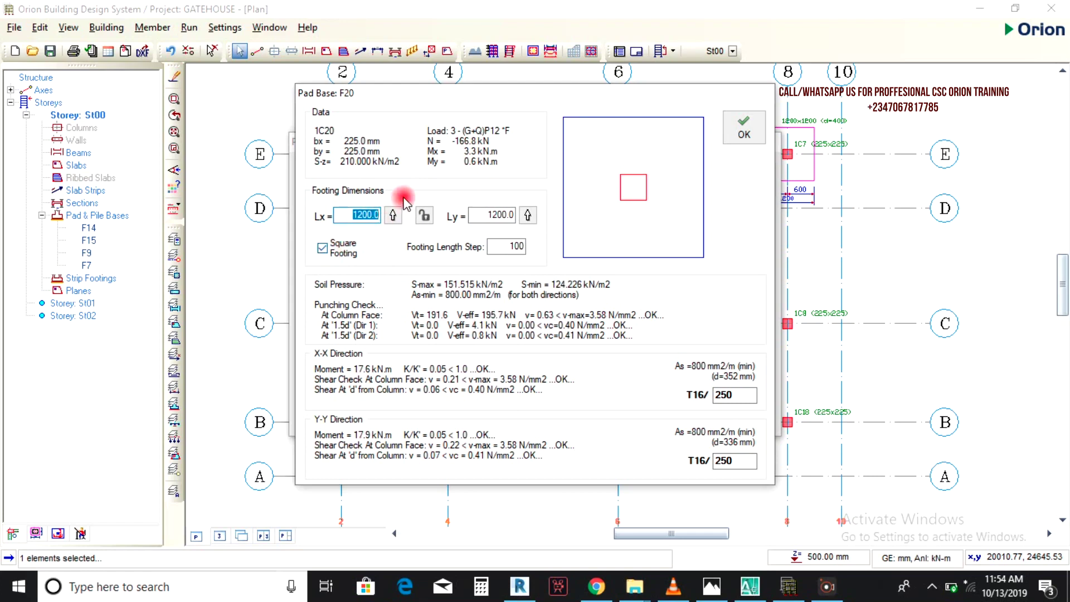
pyautogui.click(736, 126)
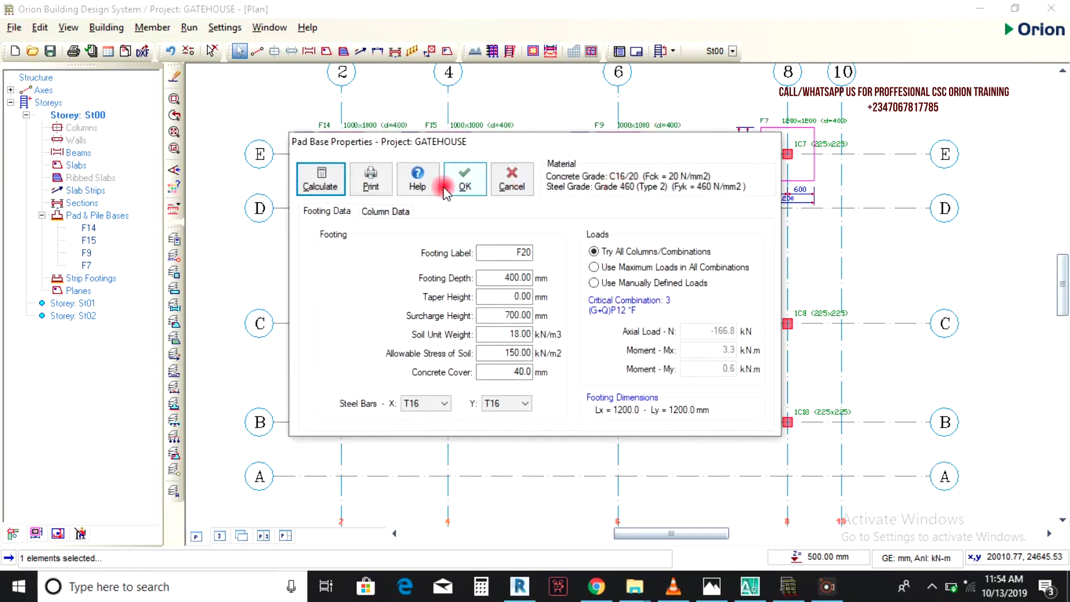
pyautogui.click(460, 181)
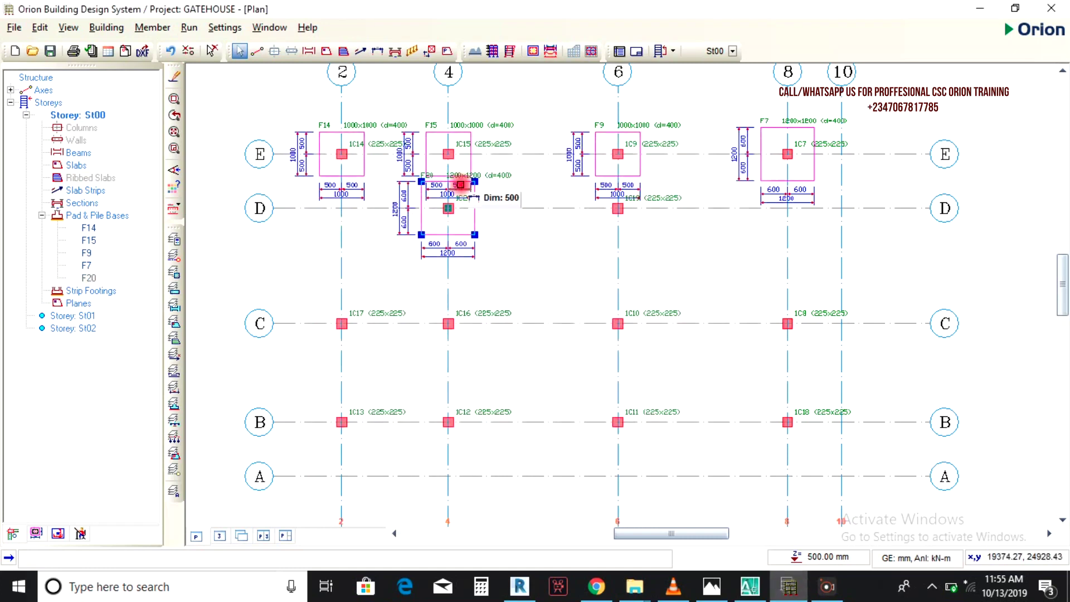
# Place a 1200×1200 pad base F19 under column 1C19 at grid D/6
pyautogui.click(640, 198)
pyautogui.rightClick(653, 197)
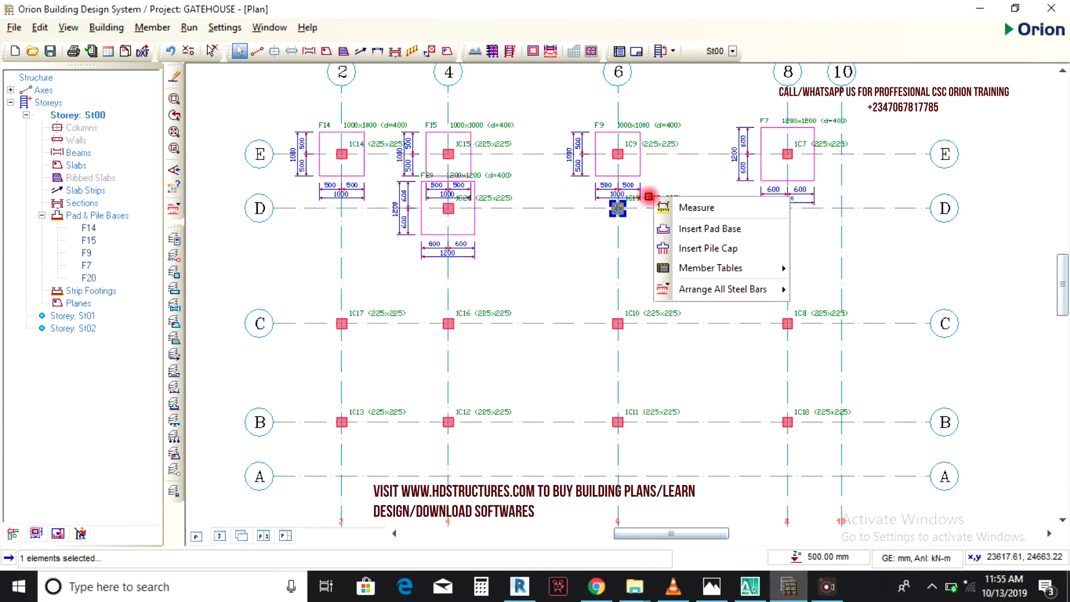
pyautogui.click(673, 231)
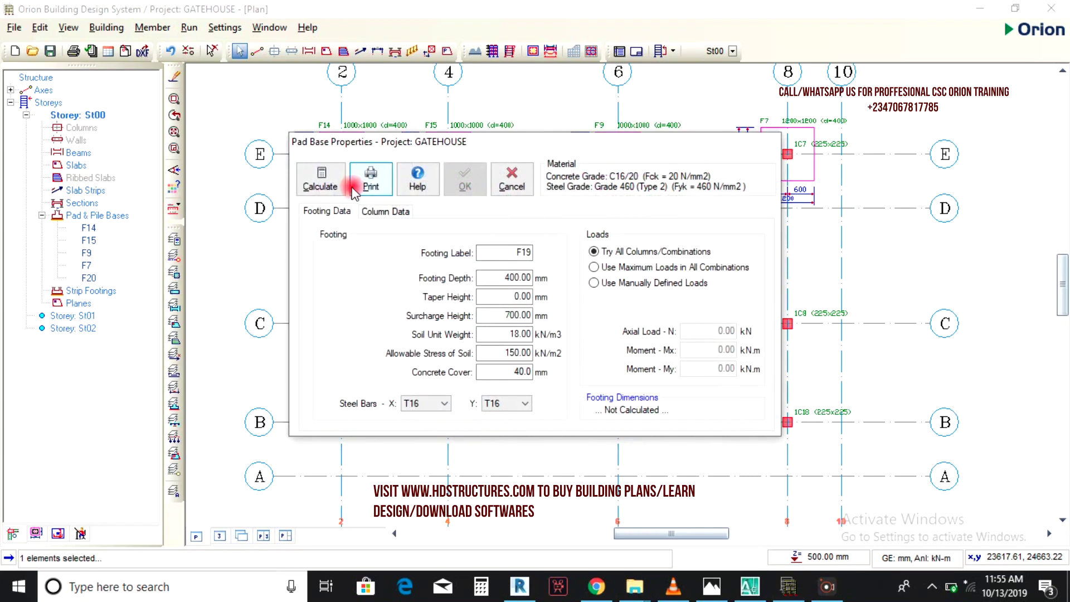
pyautogui.click(324, 177)
pyautogui.click(393, 215)
pyautogui.click(742, 136)
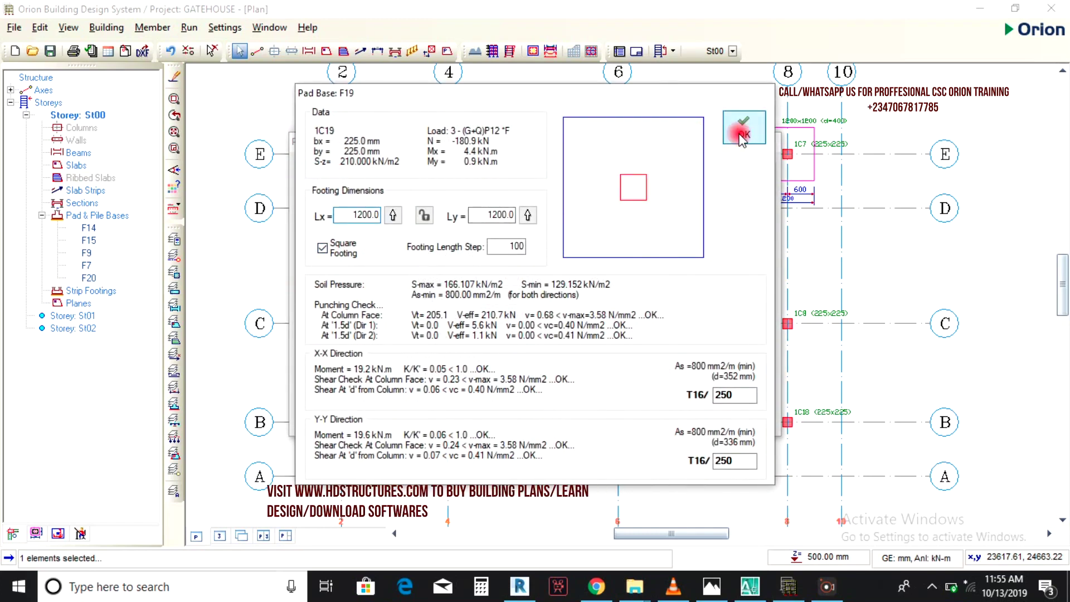
pyautogui.click(471, 183)
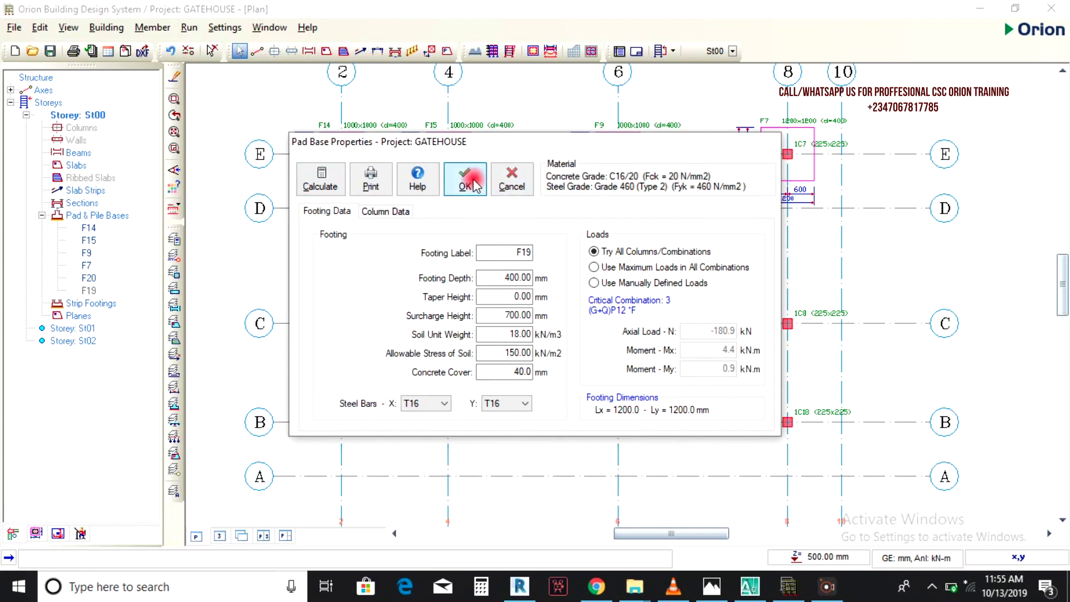
# Place a square 1000×1000 pad base F17 under column 1C17 at grid C/2
pyautogui.scroll(-3, 419, 285)
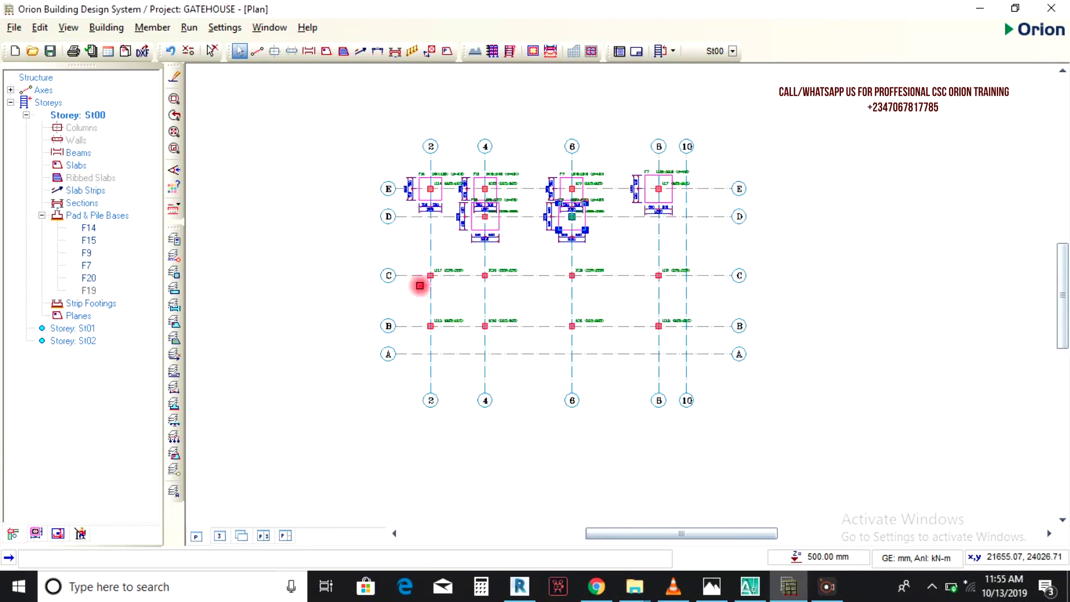
pyautogui.scroll(3, 420, 286)
pyautogui.click(453, 267)
pyautogui.rightClick(489, 256)
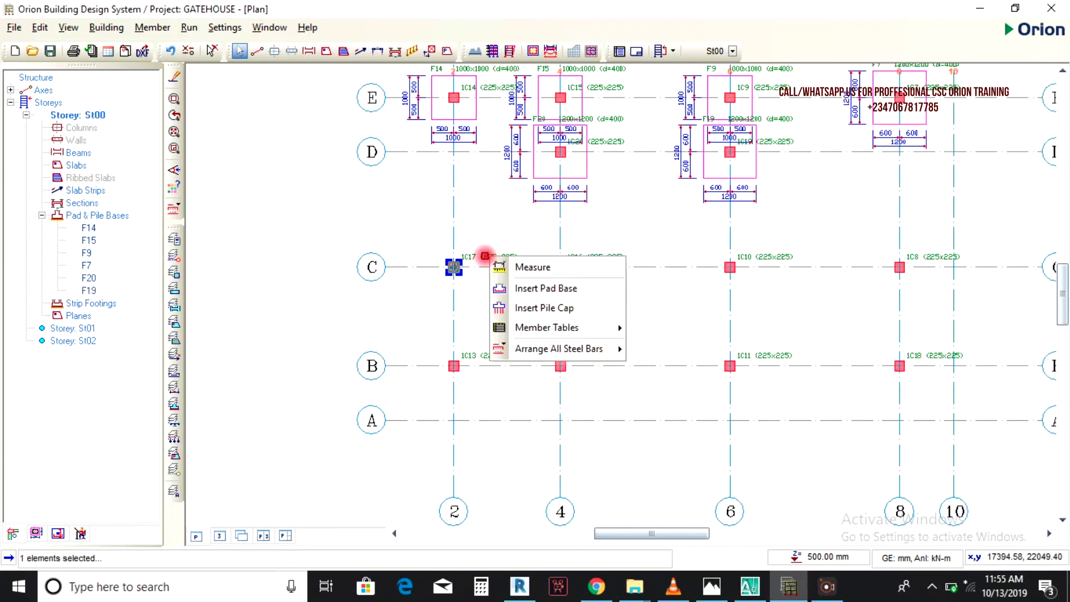
pyautogui.click(503, 289)
pyautogui.click(323, 177)
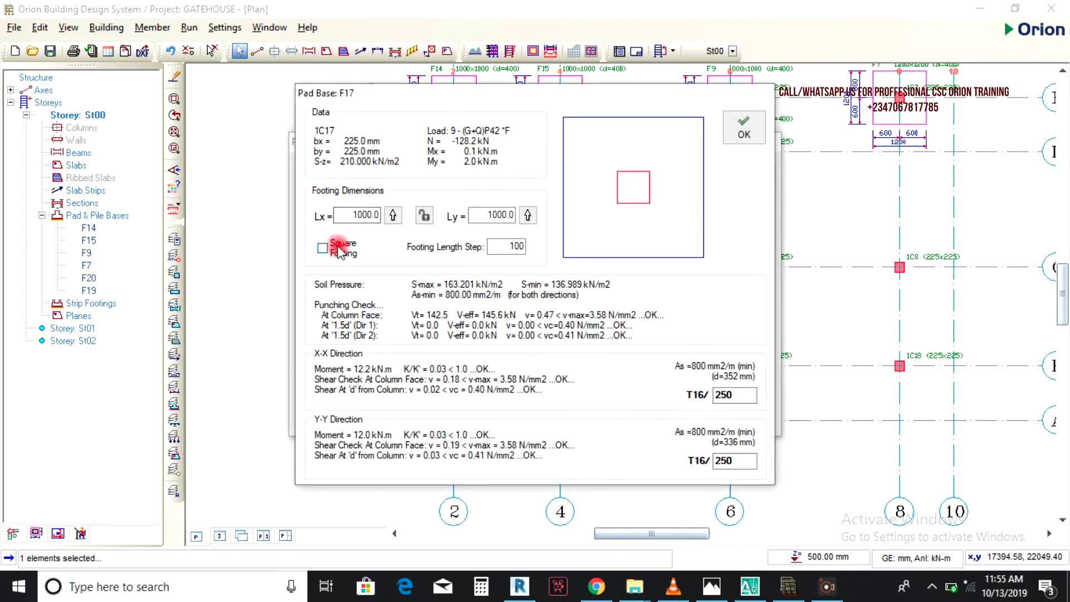
pyautogui.click(730, 133)
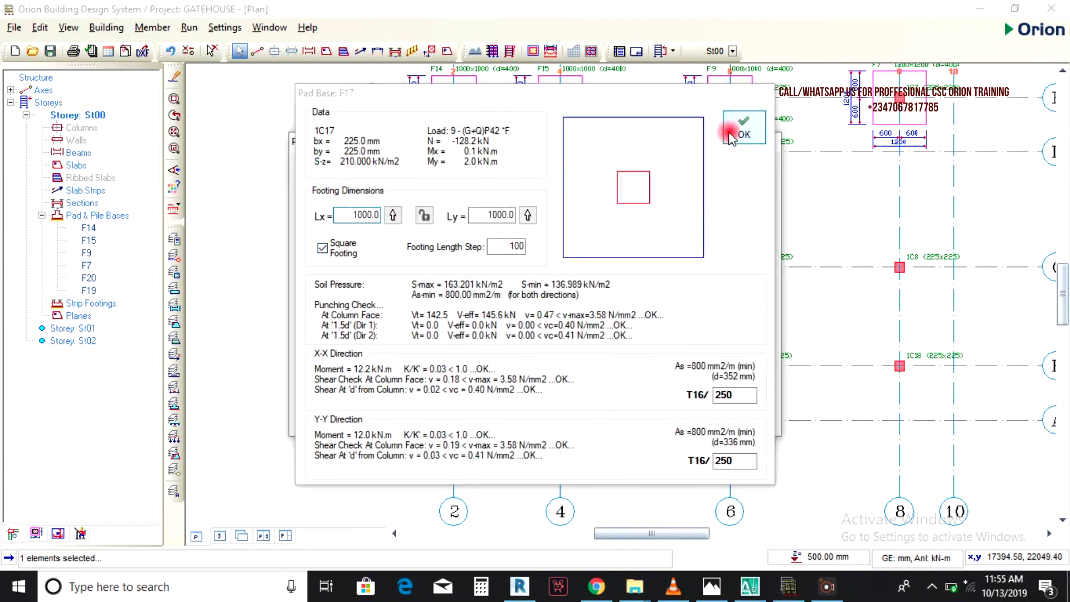
pyautogui.click(457, 189)
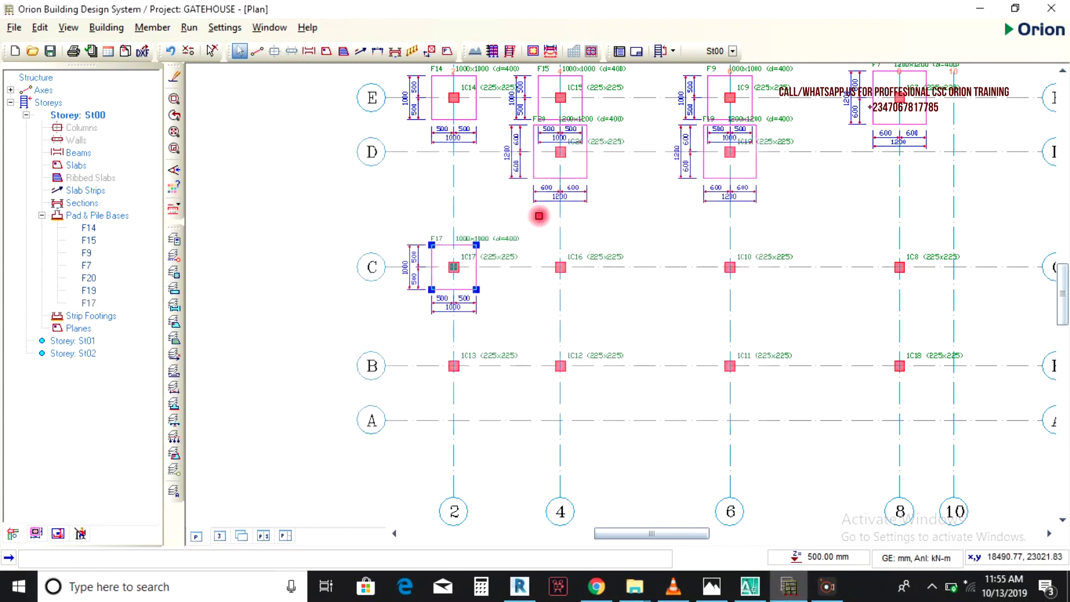
# Place a calculated 1000×1000 pad base F16 under column 1C16 at grid C/4
pyautogui.click(613, 260)
pyautogui.rightClick(608, 258)
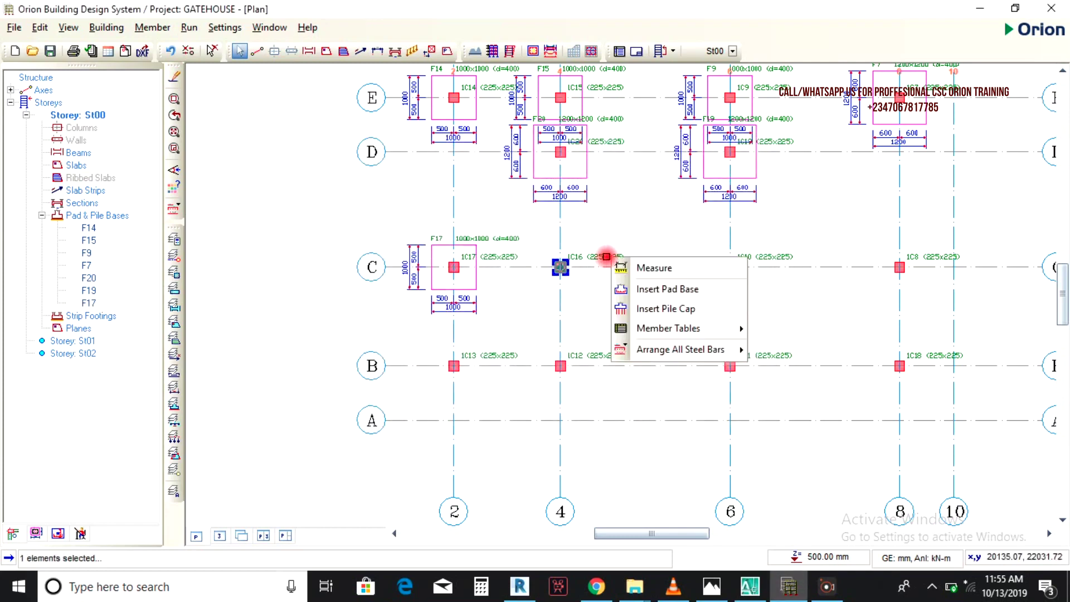
pyautogui.click(621, 291)
pyautogui.click(334, 181)
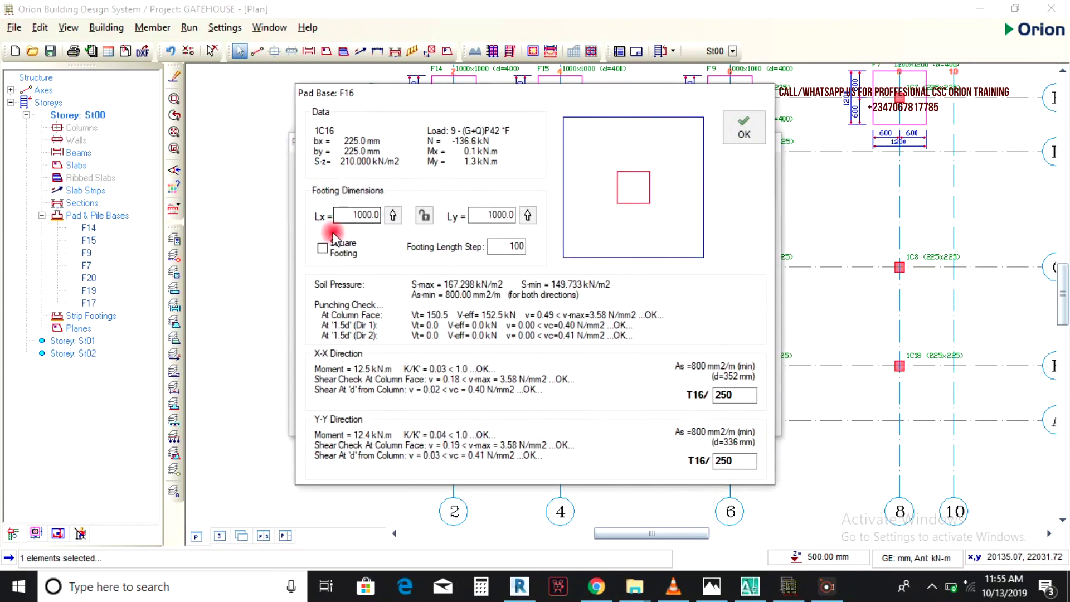
pyautogui.click(744, 129)
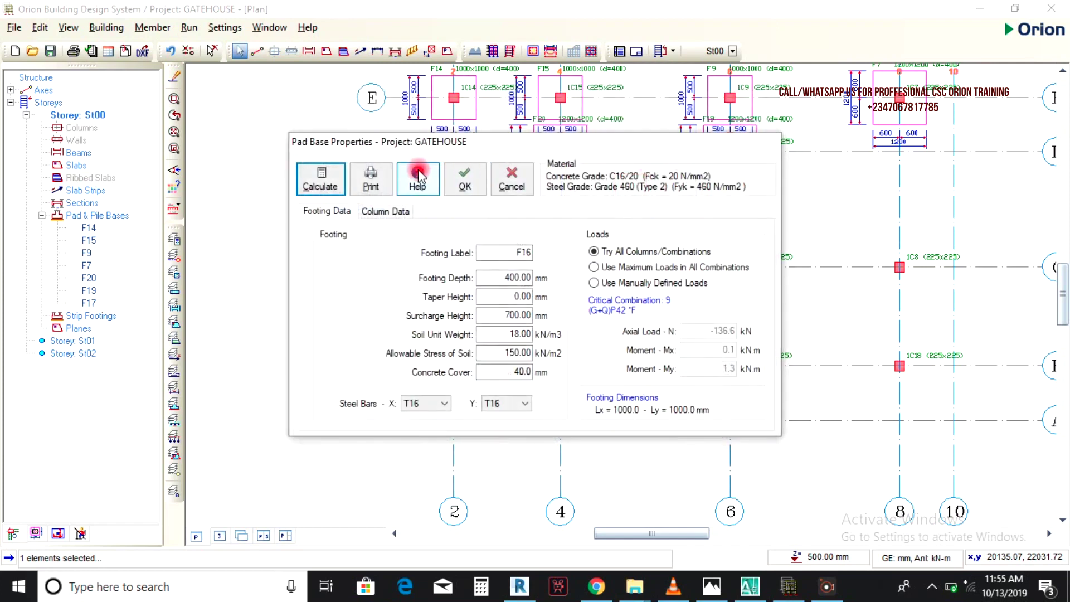
pyautogui.click(461, 178)
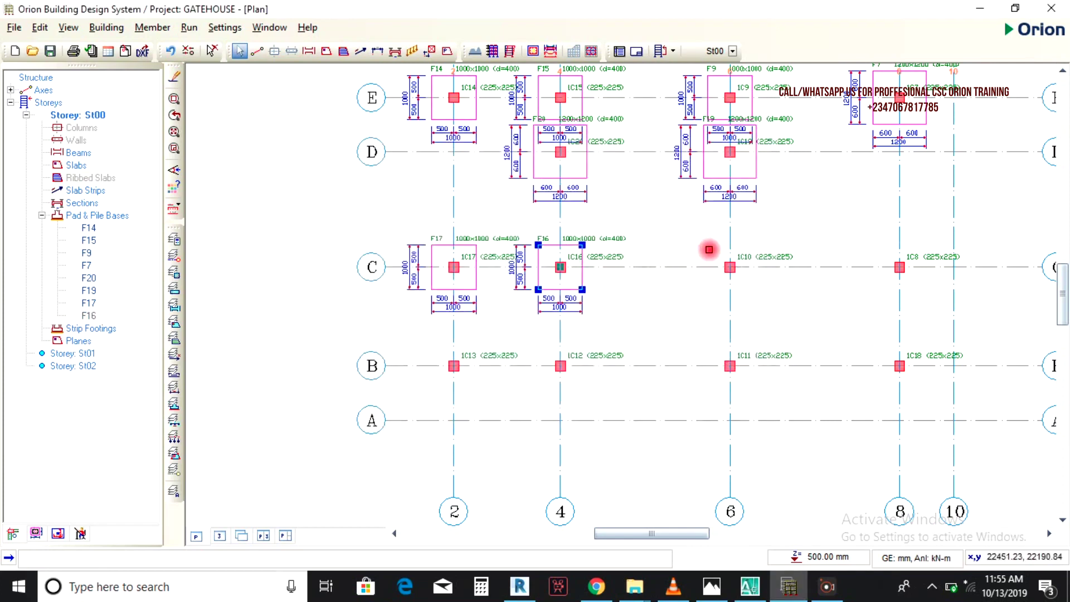
# Abandon the pile cap and place a square 1200×1200 pad base F10 under column 1C10
pyautogui.click(742, 256)
pyautogui.rightClick(748, 255)
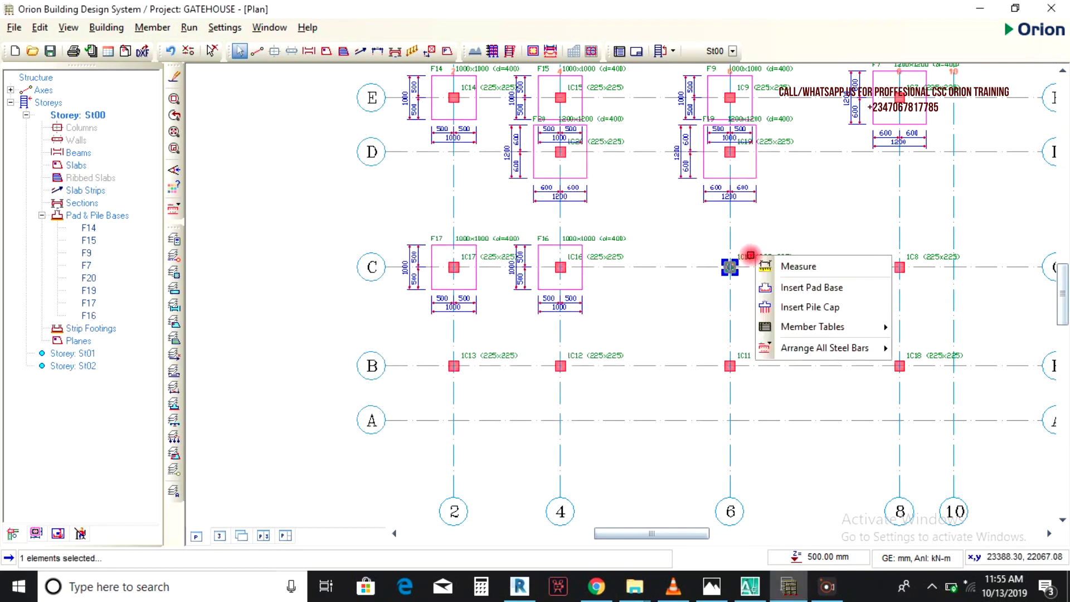
pyautogui.click(763, 307)
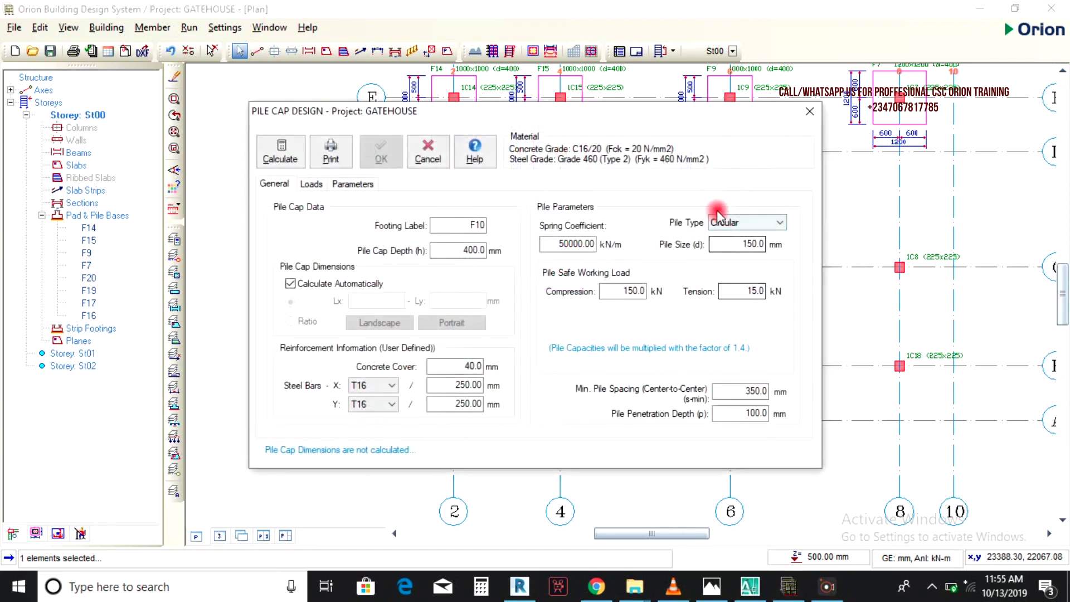
pyautogui.click(428, 151)
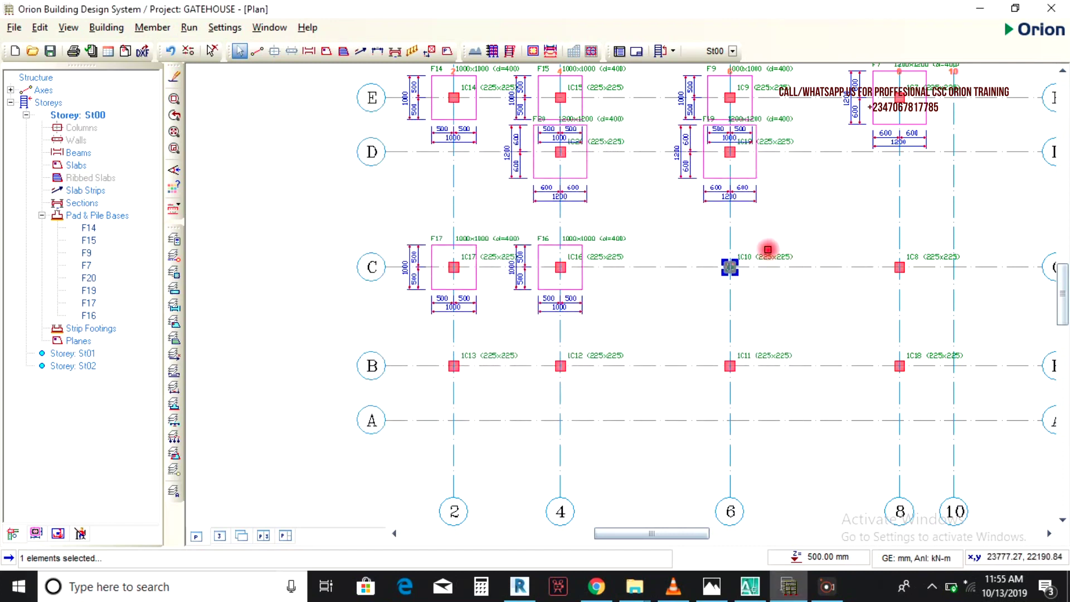
pyautogui.rightClick(767, 249)
pyautogui.click(791, 284)
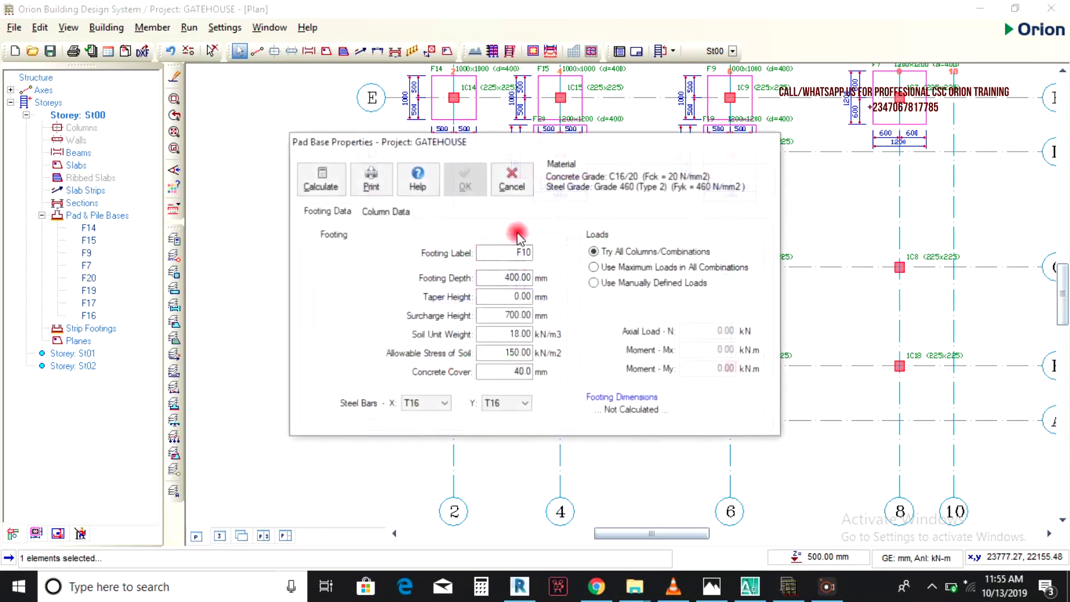
pyautogui.click(336, 194)
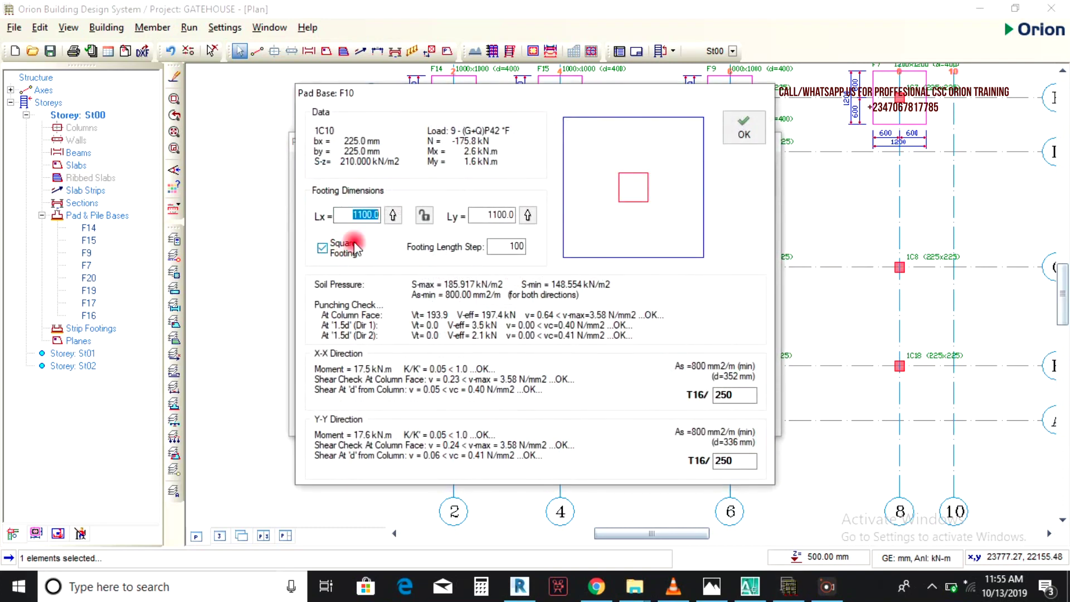
pyautogui.click(393, 215)
pyautogui.click(735, 131)
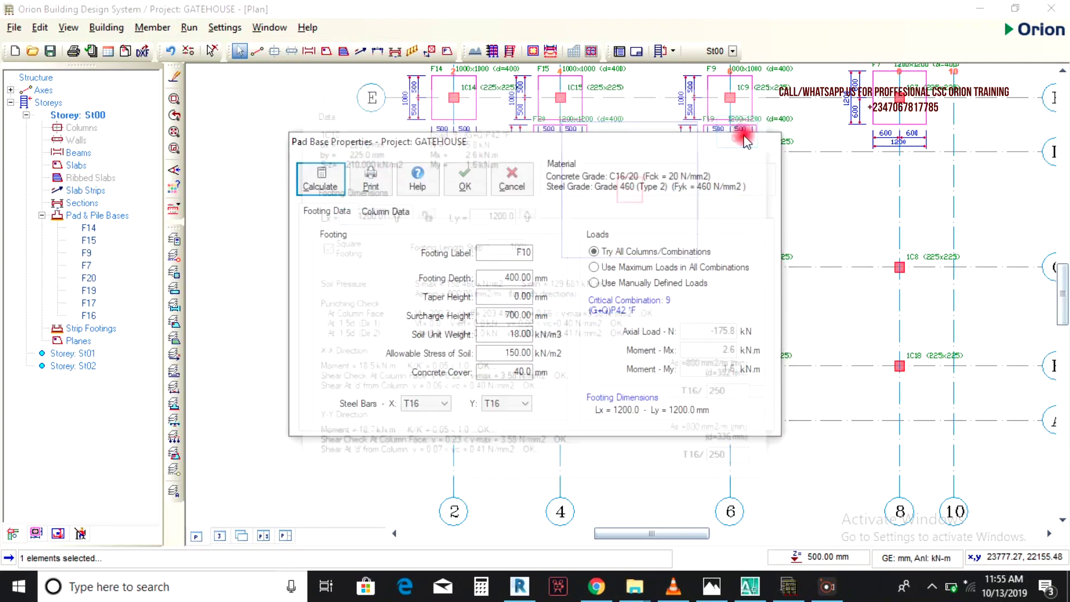
pyautogui.click(449, 186)
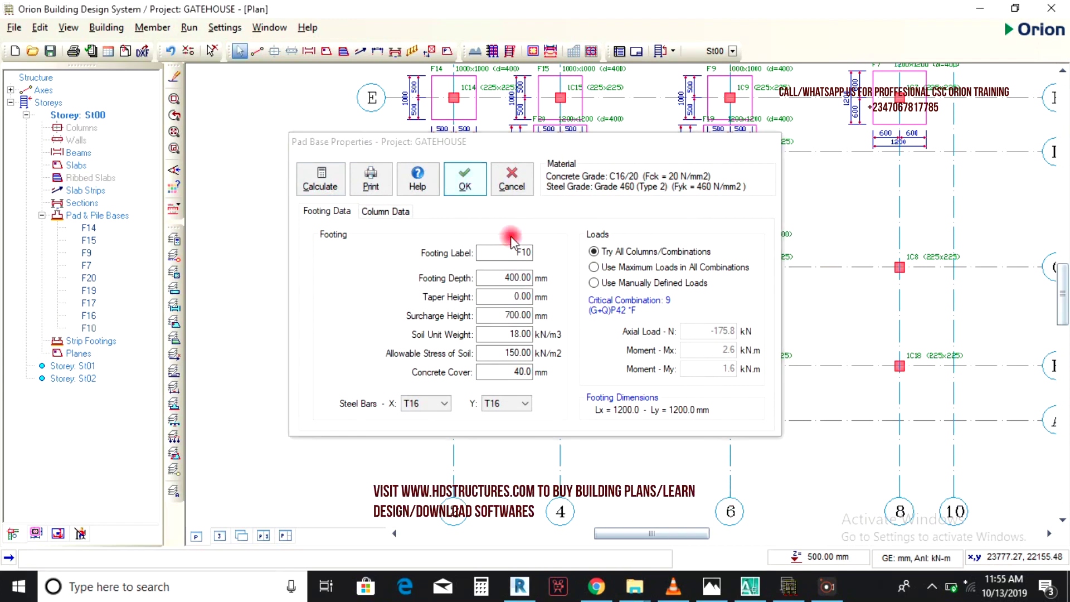
# Place a square pad base F8 under column 1C8, raising Lx to 1400×1400
pyautogui.hscroll(3, 410, 232)
pyautogui.click(806, 248)
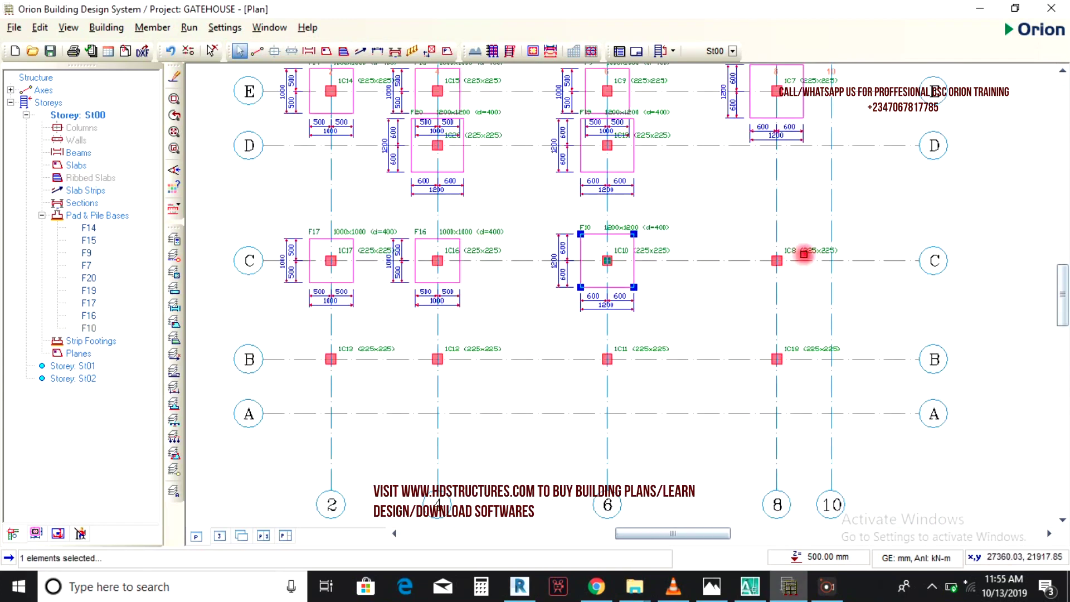
pyautogui.rightClick(806, 248)
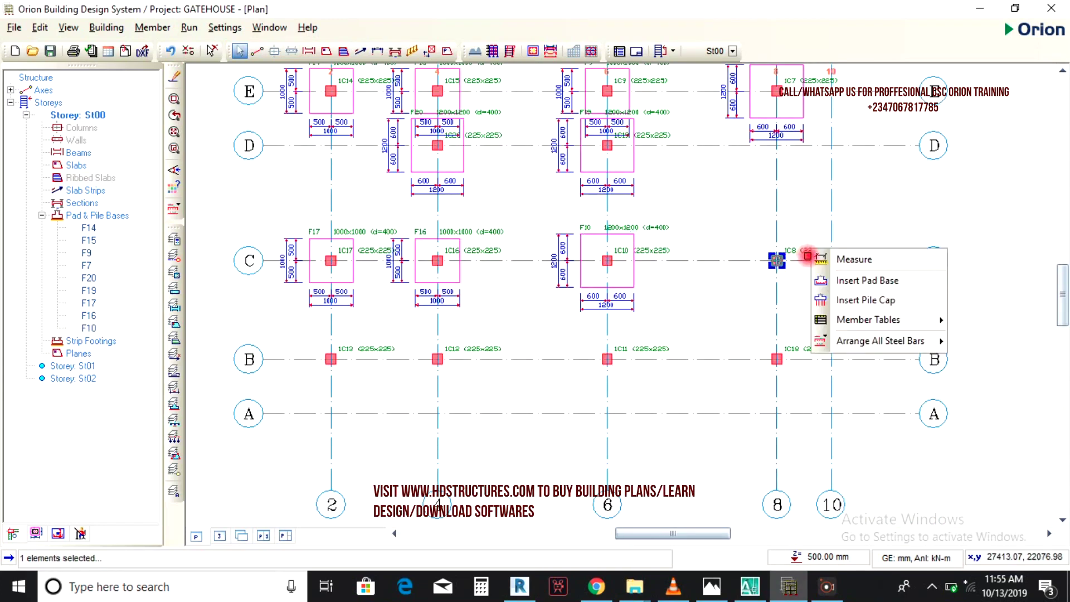
pyautogui.click(825, 282)
pyautogui.click(321, 180)
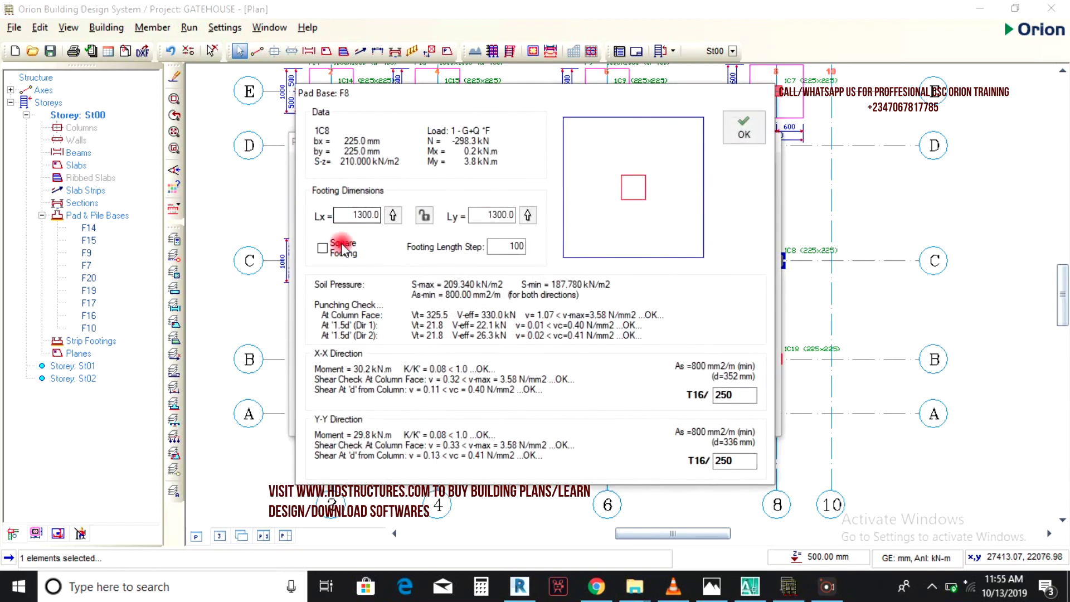
pyautogui.click(330, 250)
pyautogui.doubleClick(365, 214)
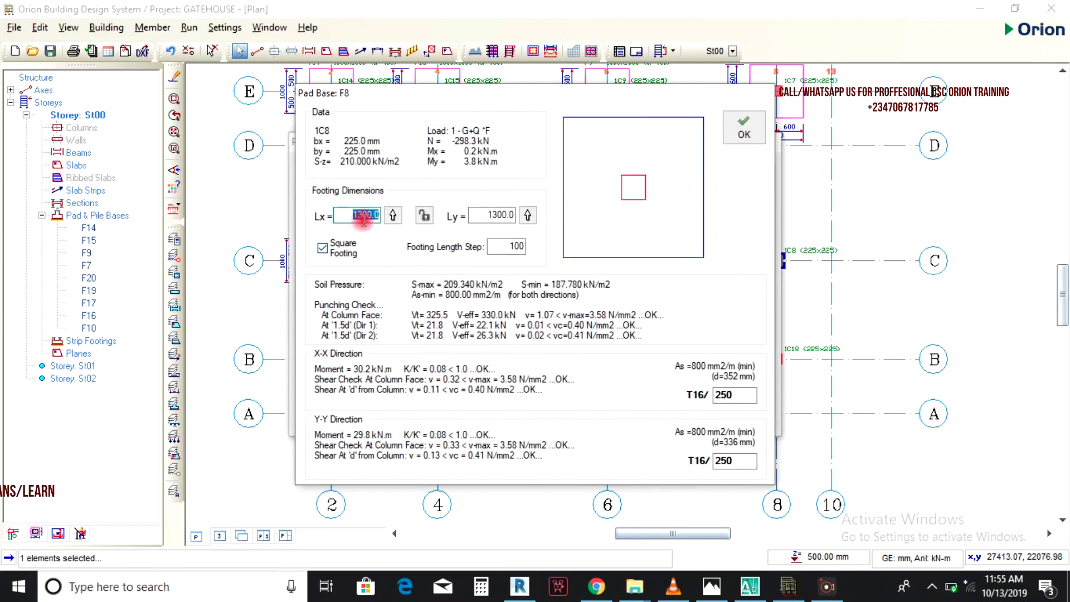
pyautogui.click(393, 215)
pyautogui.click(743, 128)
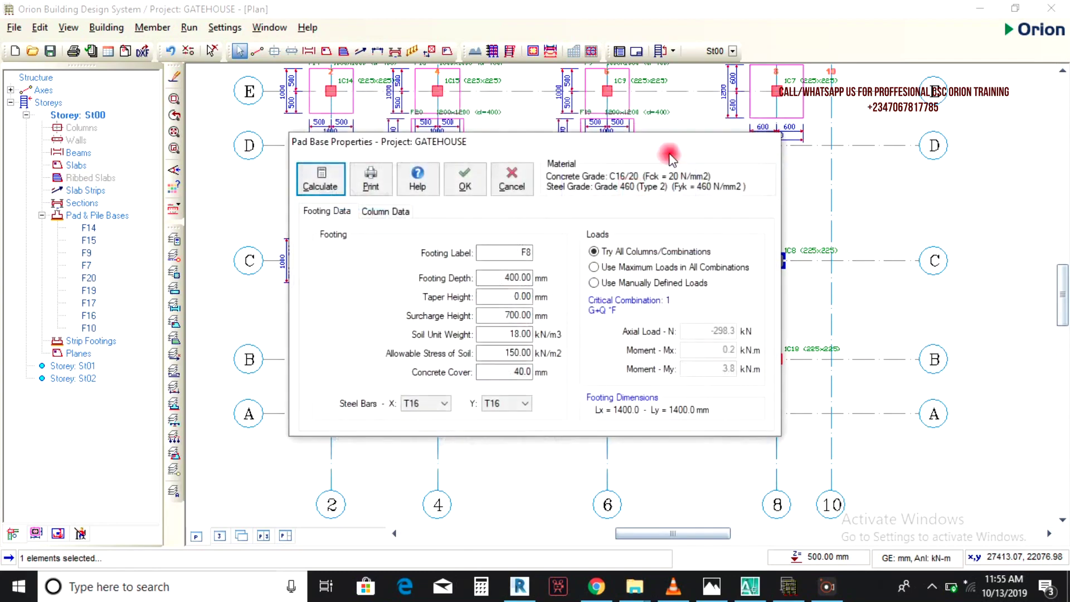
pyautogui.click(462, 185)
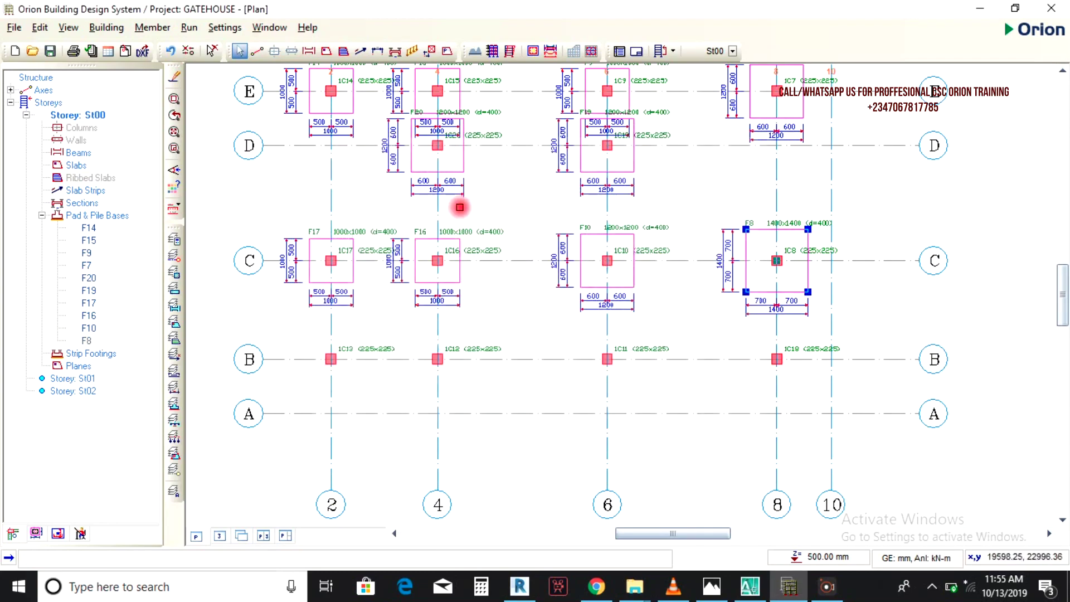
pyautogui.scroll(-2, 446, 203)
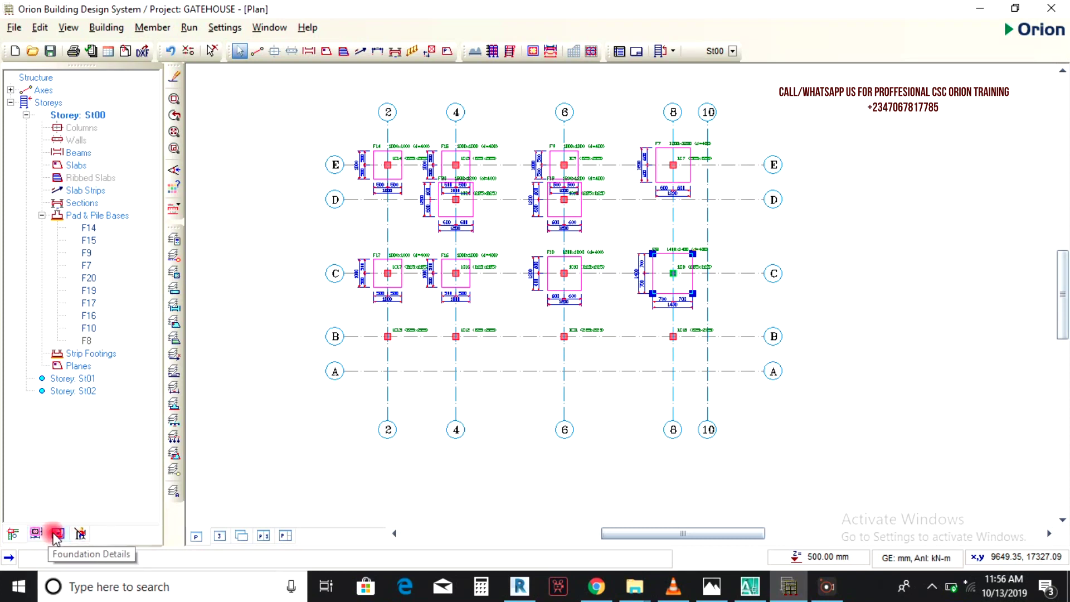
# Create a new foundation detail sheet at A0 (1188×840 mm) with 1/20 scales
pyautogui.click(58, 534)
pyautogui.click(72, 266)
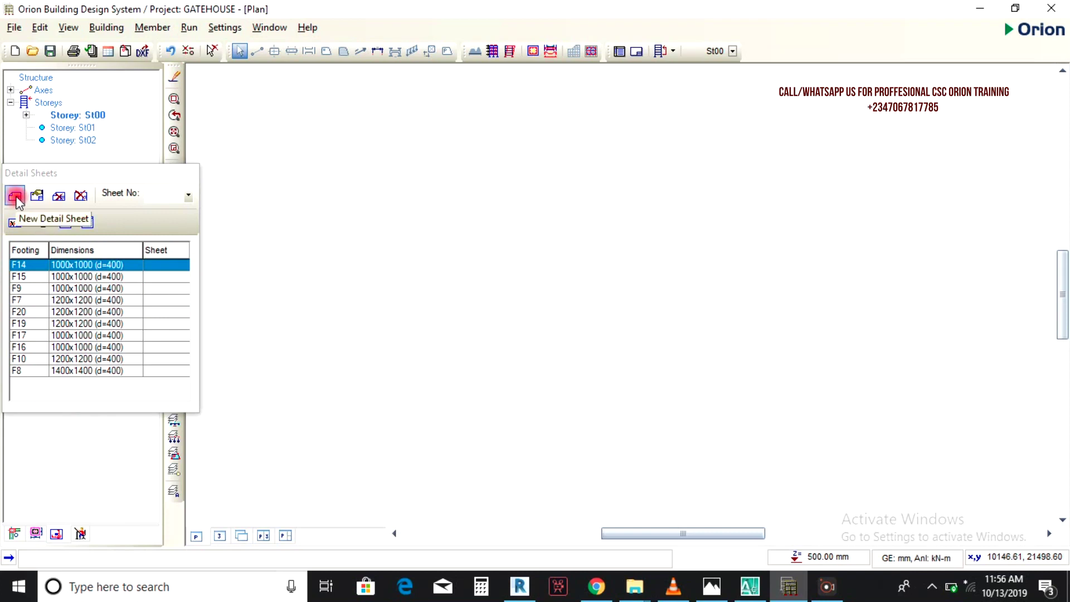
pyautogui.click(16, 196)
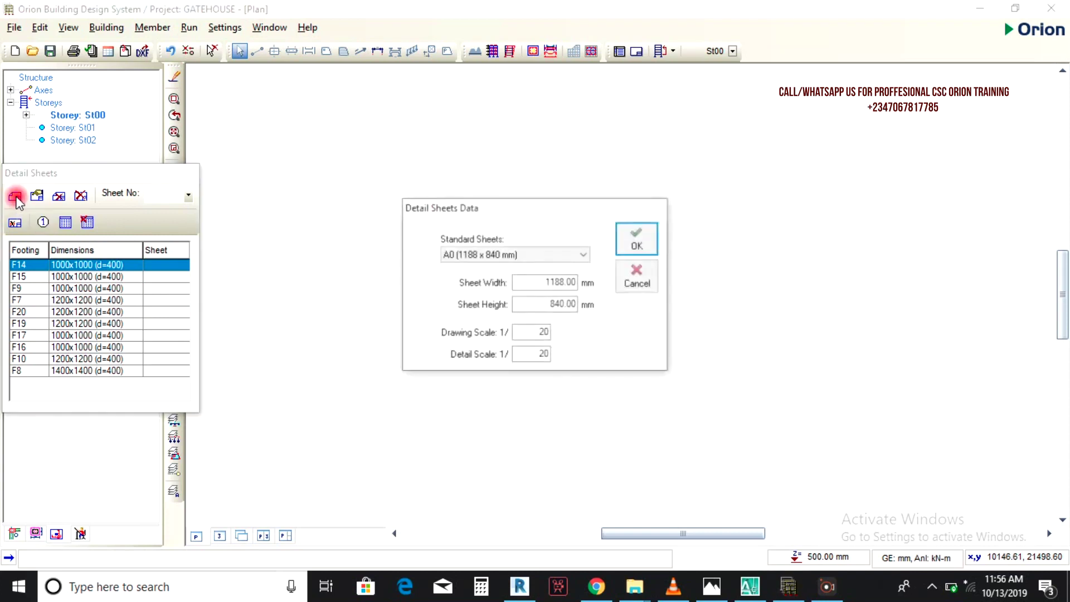
pyautogui.click(651, 230)
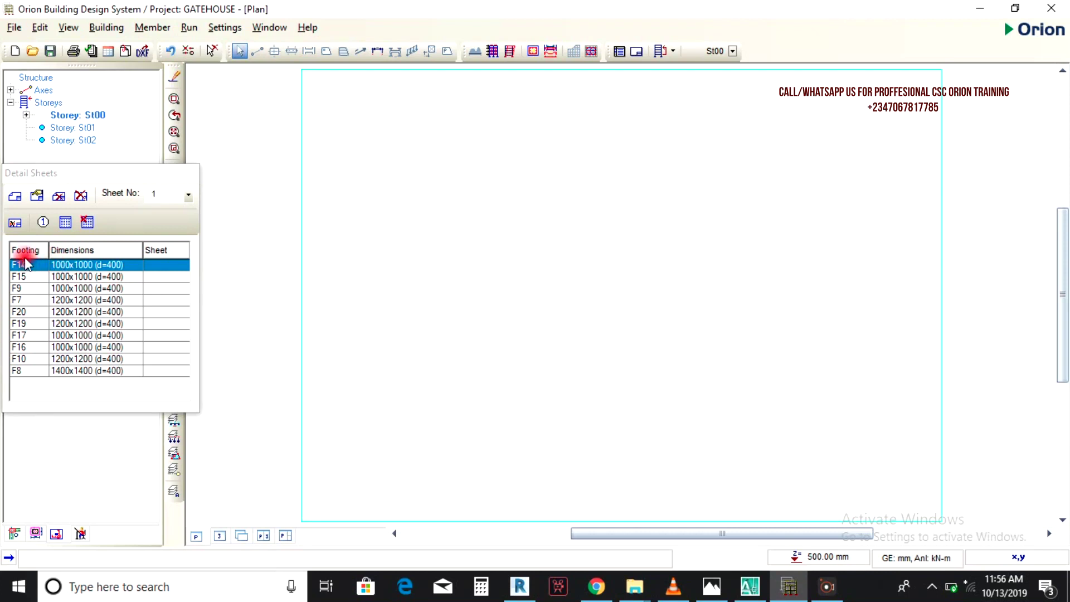
# Drag the F14, F7 and F8 footing details onto detail sheet 1
pyautogui.moveTo(70, 267)
pyautogui.mouseDown()
pyautogui.moveTo(447, 234)
pyautogui.moveTo(380, 192)
pyautogui.mouseUp()
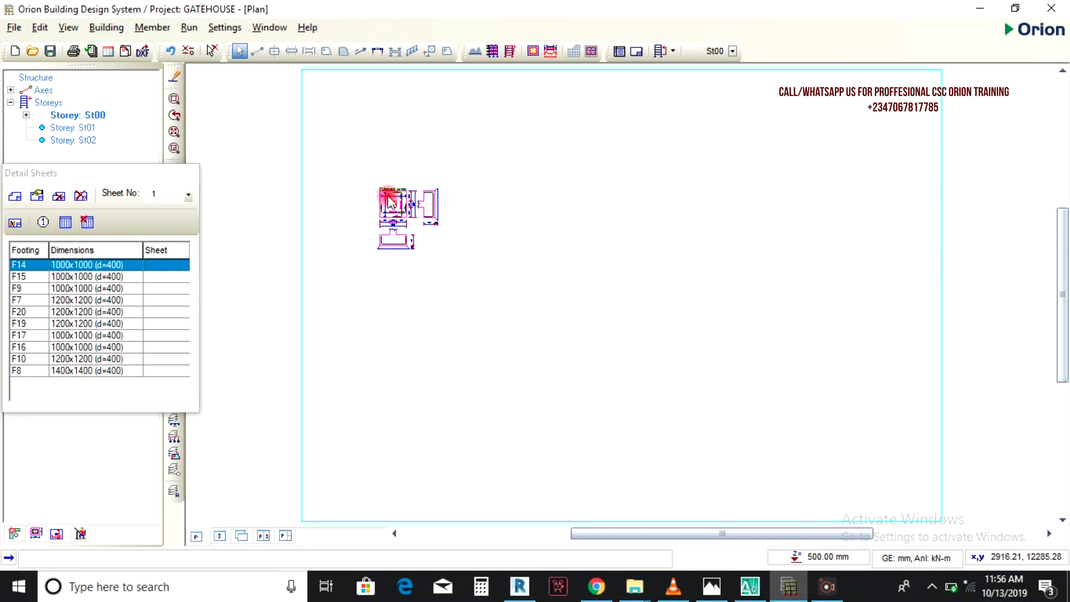
pyautogui.click(359, 186)
pyautogui.scroll(5, 375, 186)
pyautogui.scroll(-6, 437, 188)
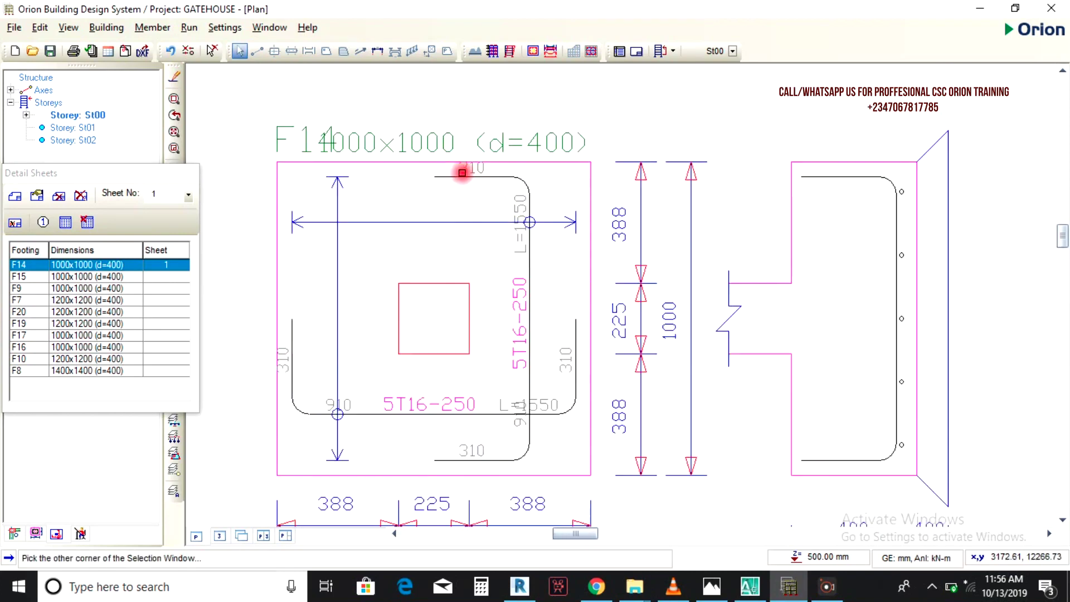
pyautogui.moveTo(61, 298)
pyautogui.mouseDown()
pyautogui.moveTo(764, 251)
pyautogui.moveTo(689, 265)
pyautogui.mouseUp()
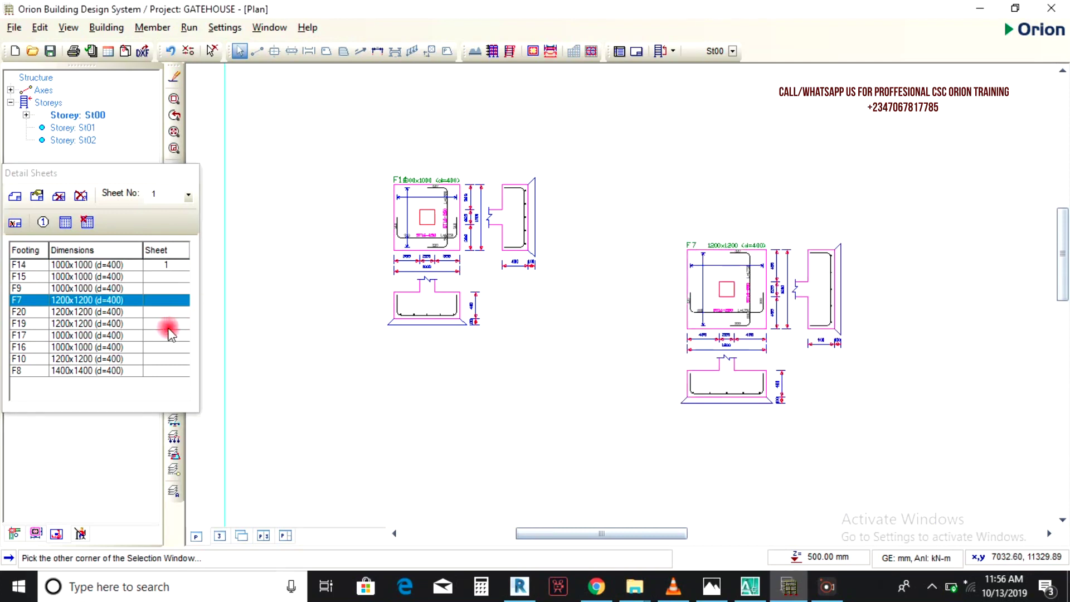
pyautogui.click(88, 310)
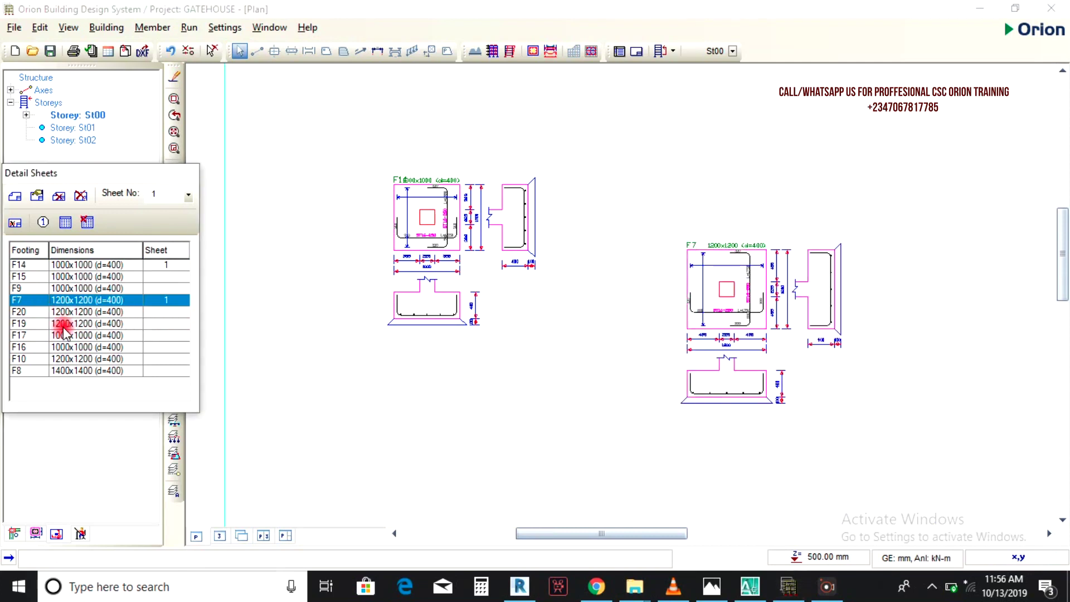
pyautogui.click(64, 351)
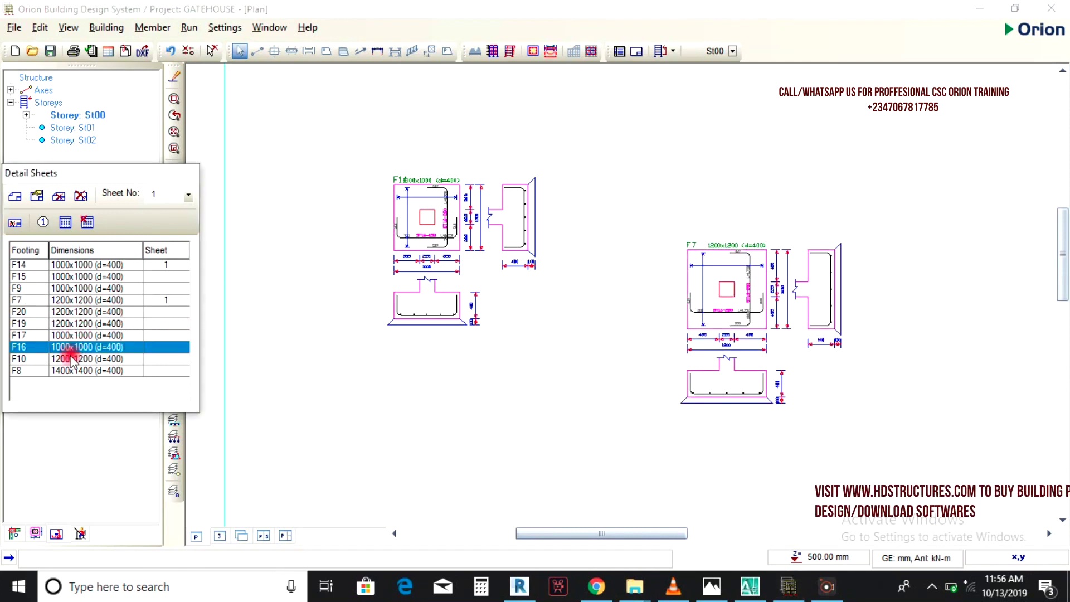
pyautogui.click(70, 370)
pyautogui.moveTo(70, 371)
pyautogui.mouseDown()
pyautogui.moveTo(384, 429)
pyautogui.moveTo(340, 425)
pyautogui.mouseUp()
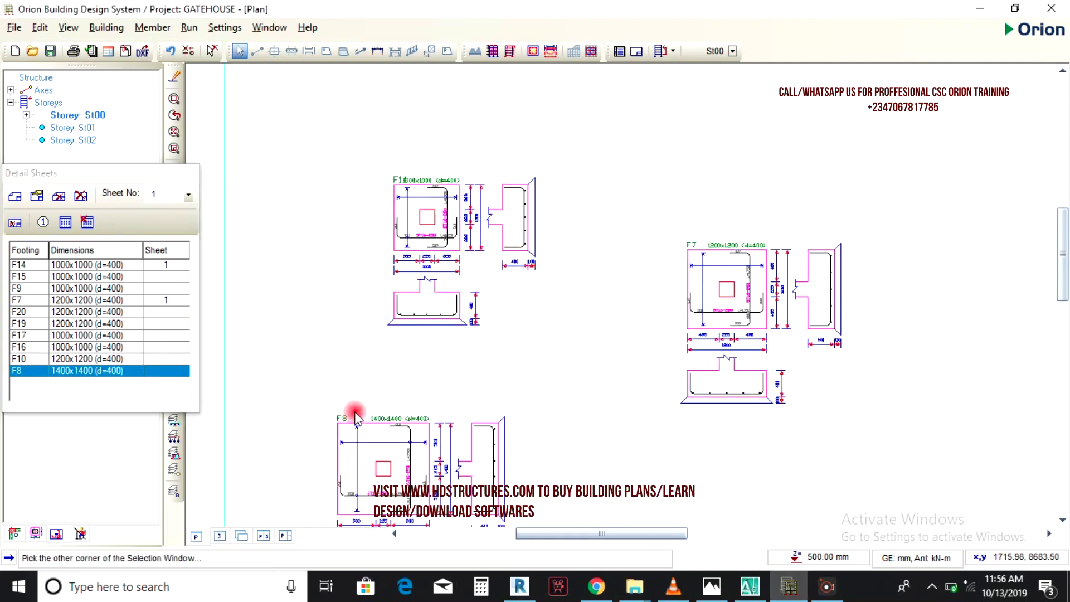
pyautogui.scroll(-5, 538, 219)
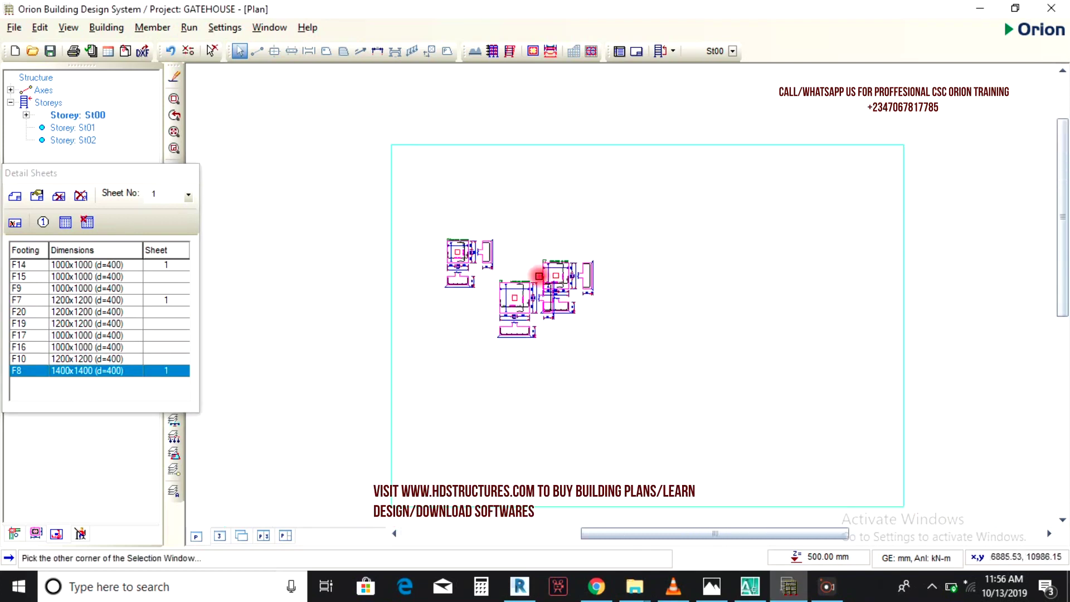